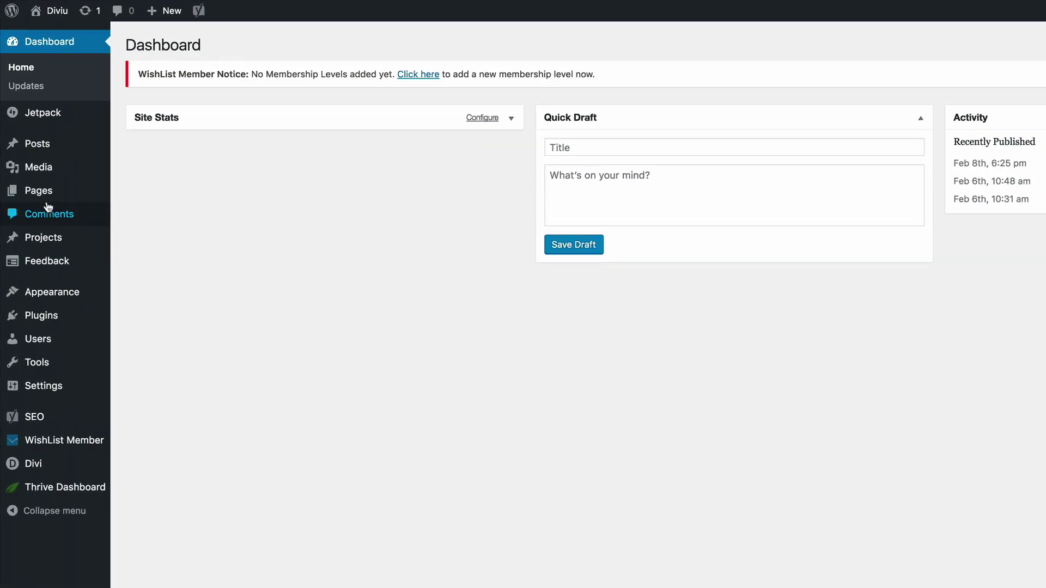
- Create a new page titled "login" and open it in the Divi visual builder
mouse_move(44, 198)
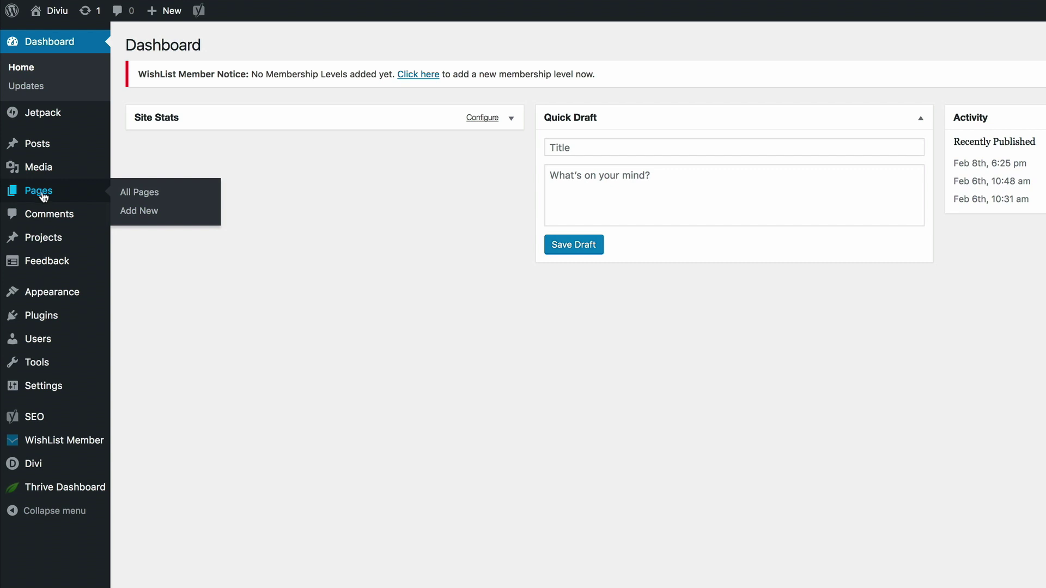
click(148, 216)
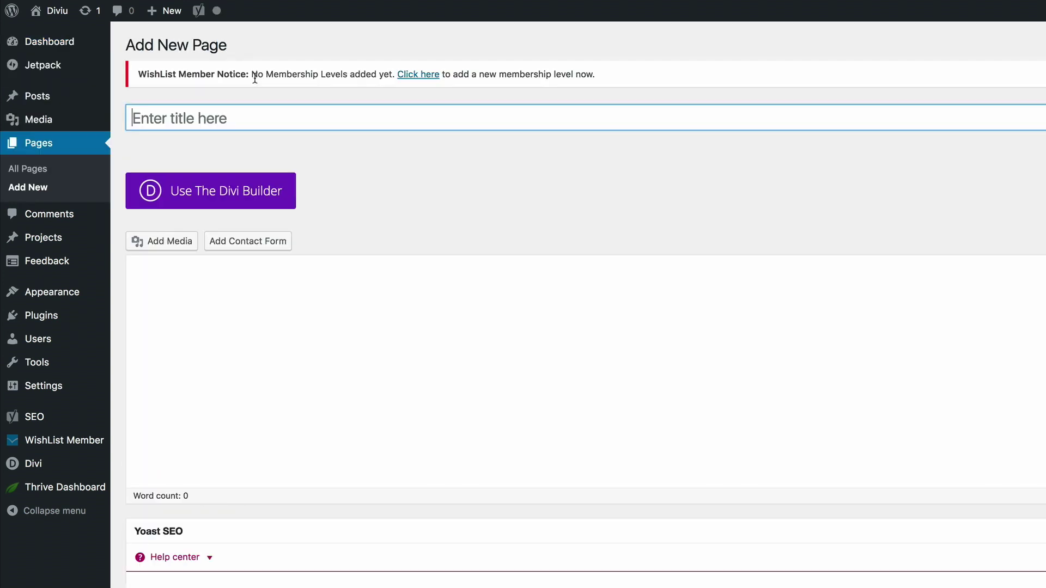
text(login)
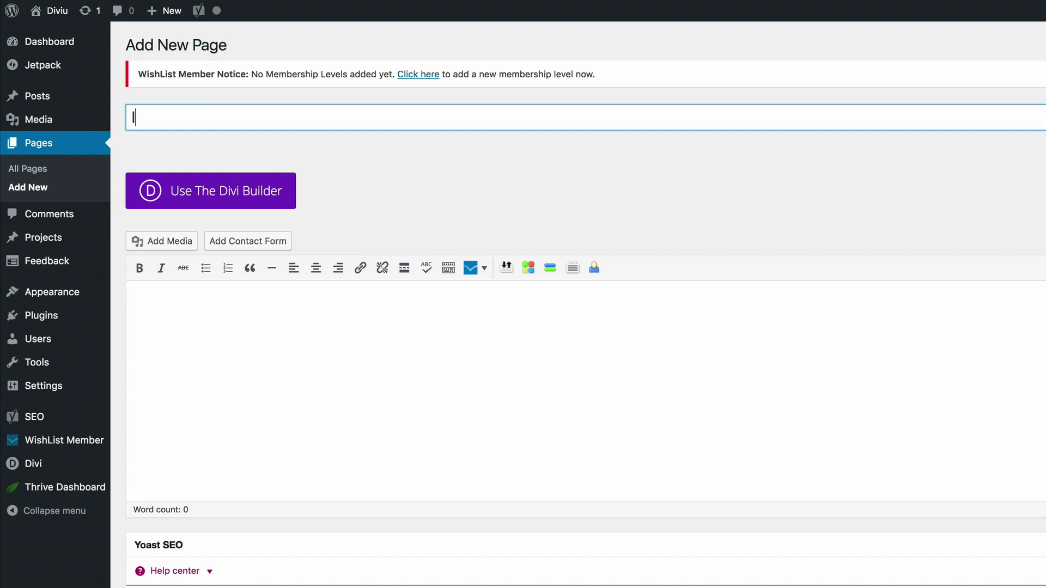
click(232, 195)
click(419, 194)
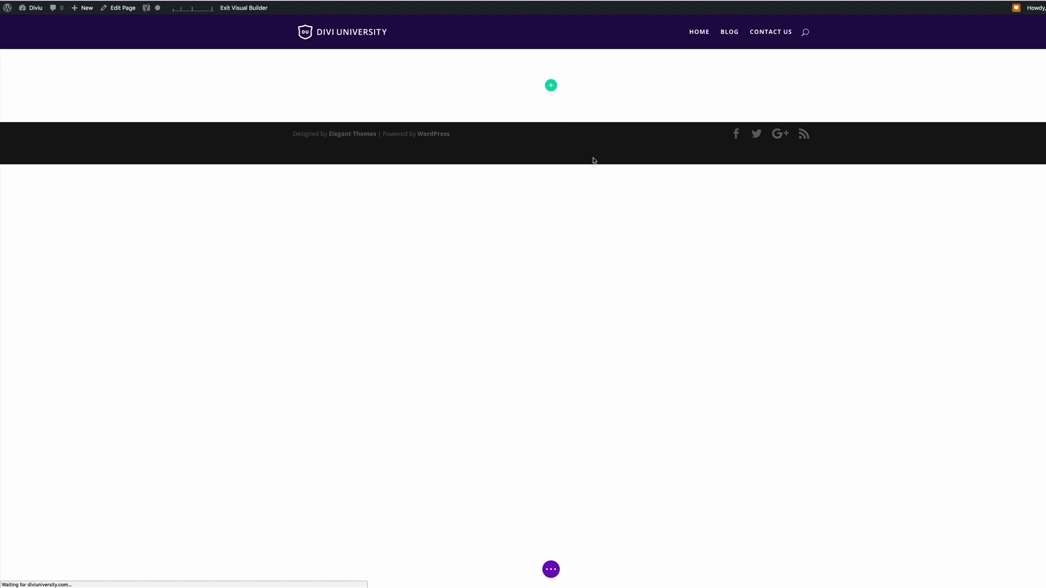
- Insert a row with a two-thirds and a one-third column, and add a Login module to the narrower column
click(551, 85)
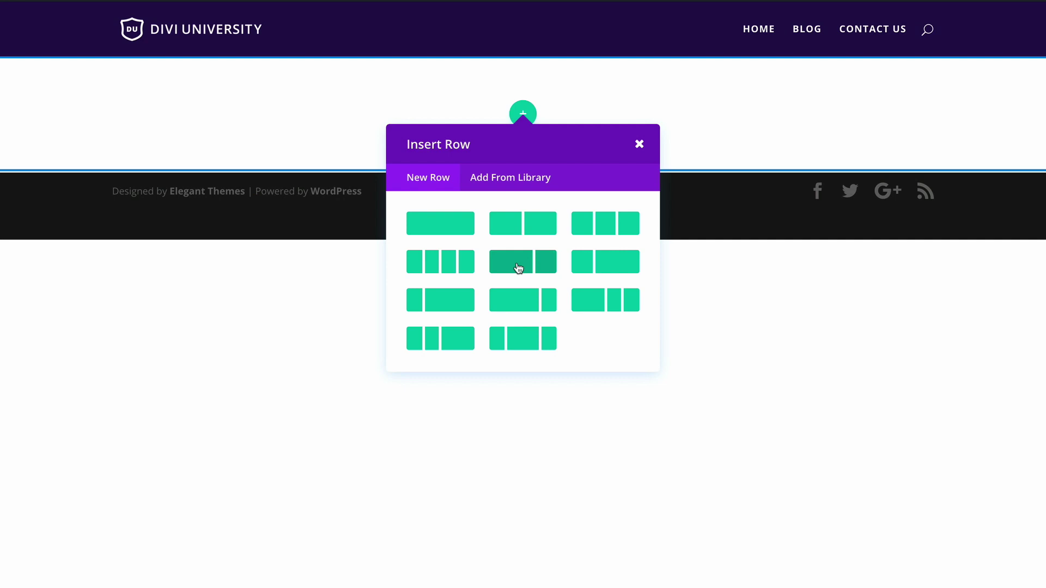
click(516, 263)
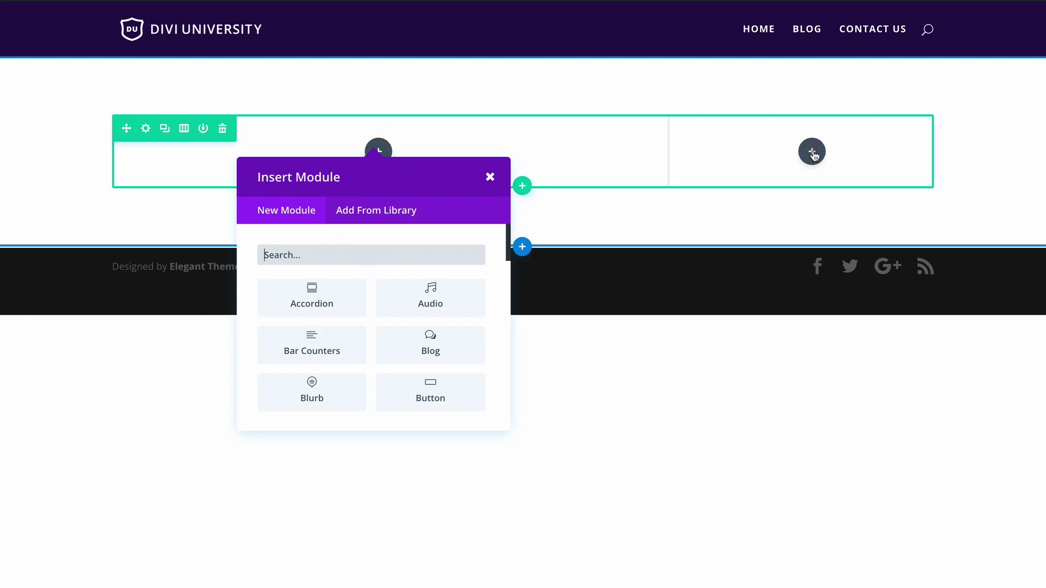
click(812, 152)
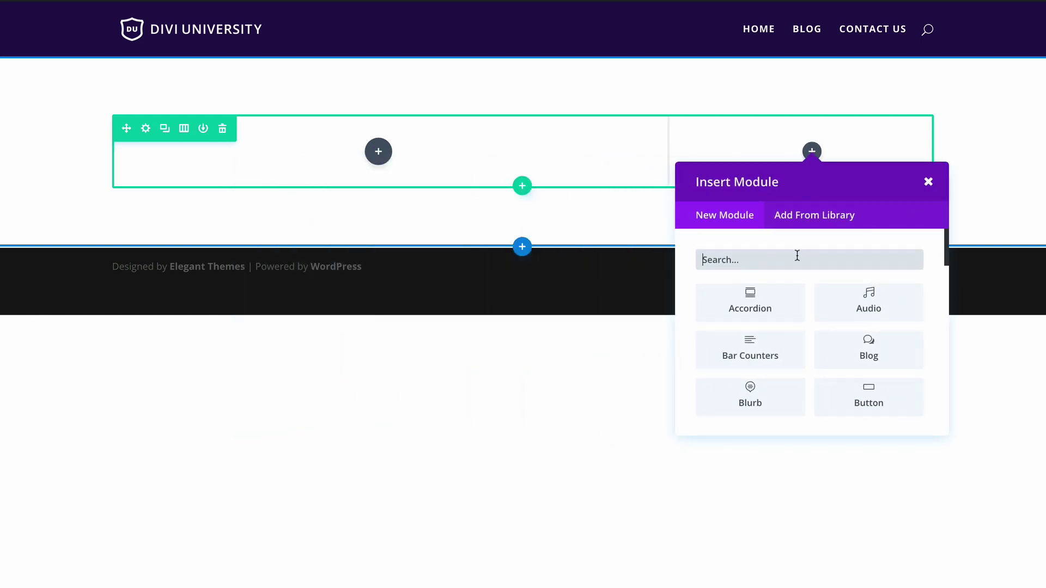
text(log)
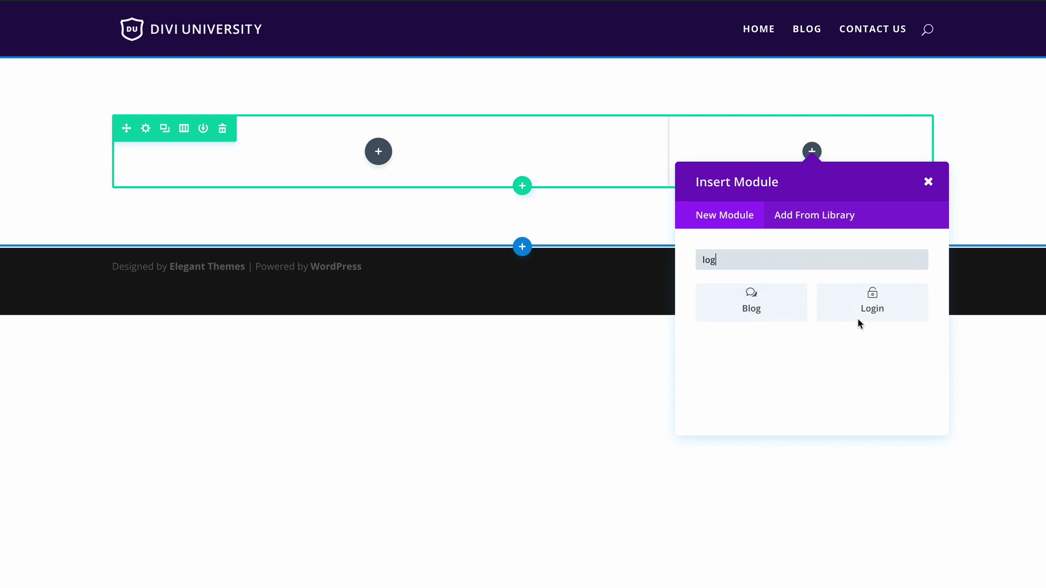
click(872, 303)
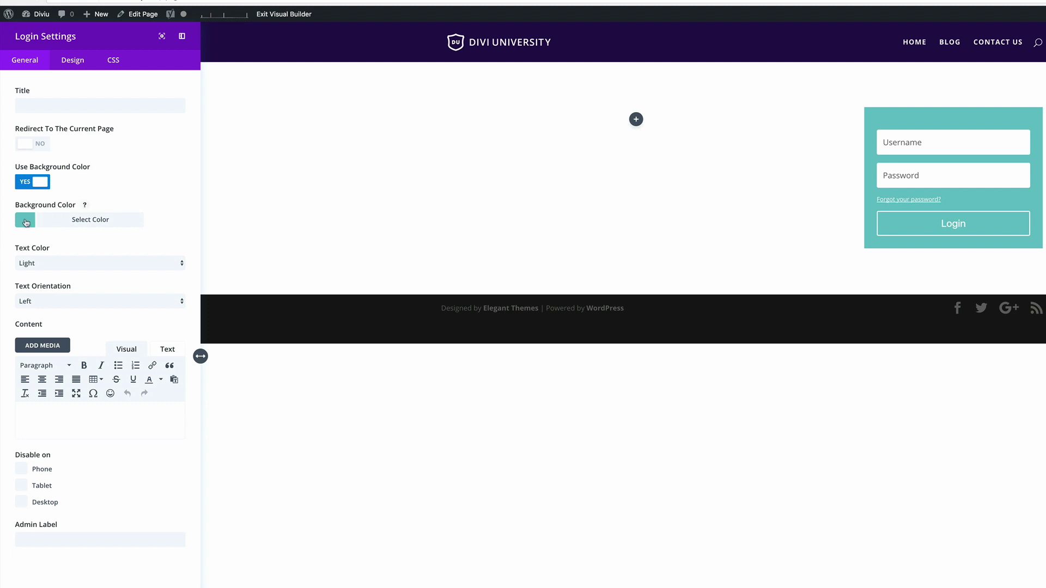
- Change the Login module's background color to the red preset #e02b20 and save the module
click(25, 221)
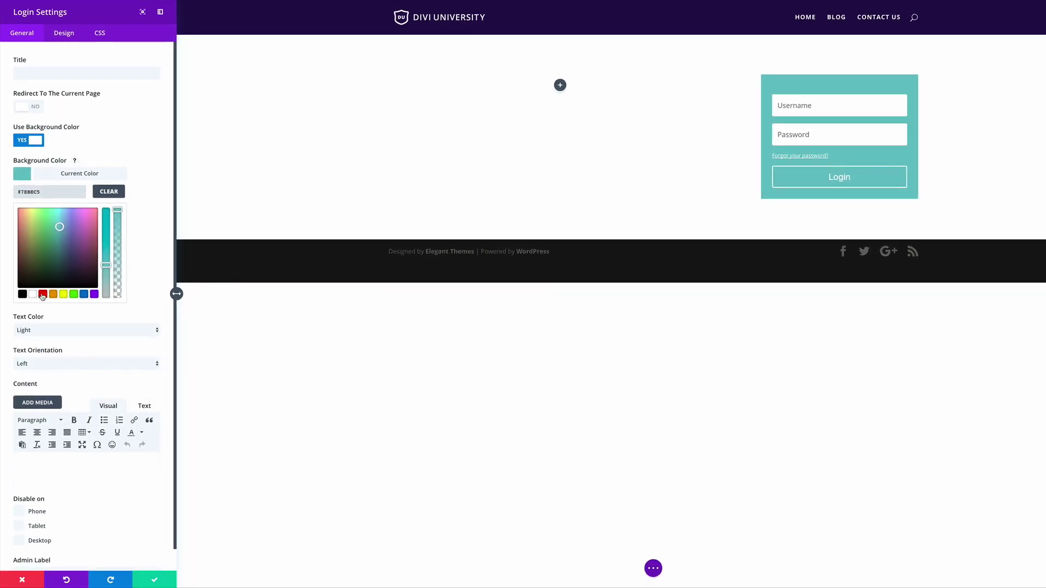
click(42, 295)
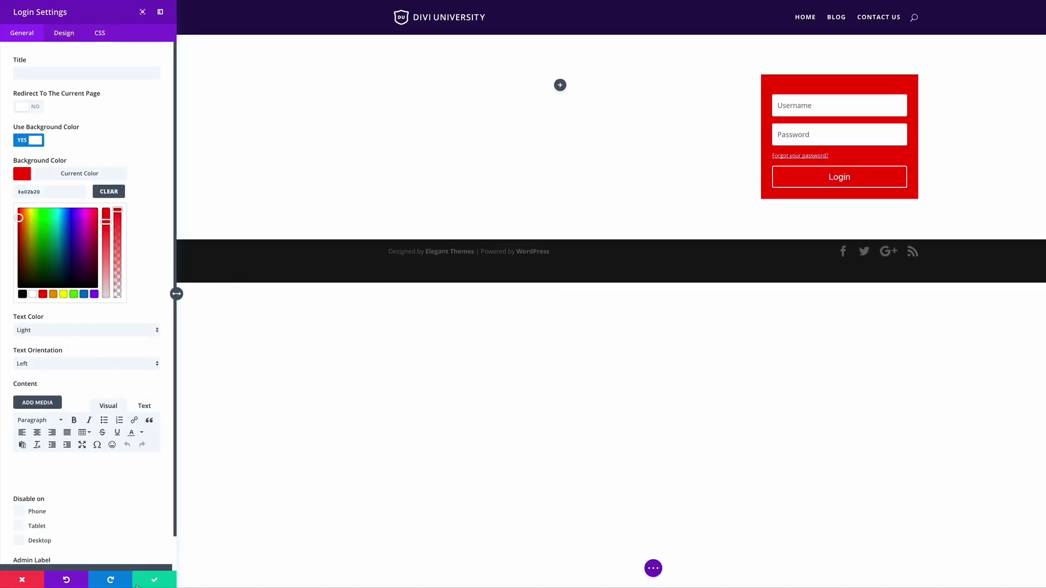
click(155, 581)
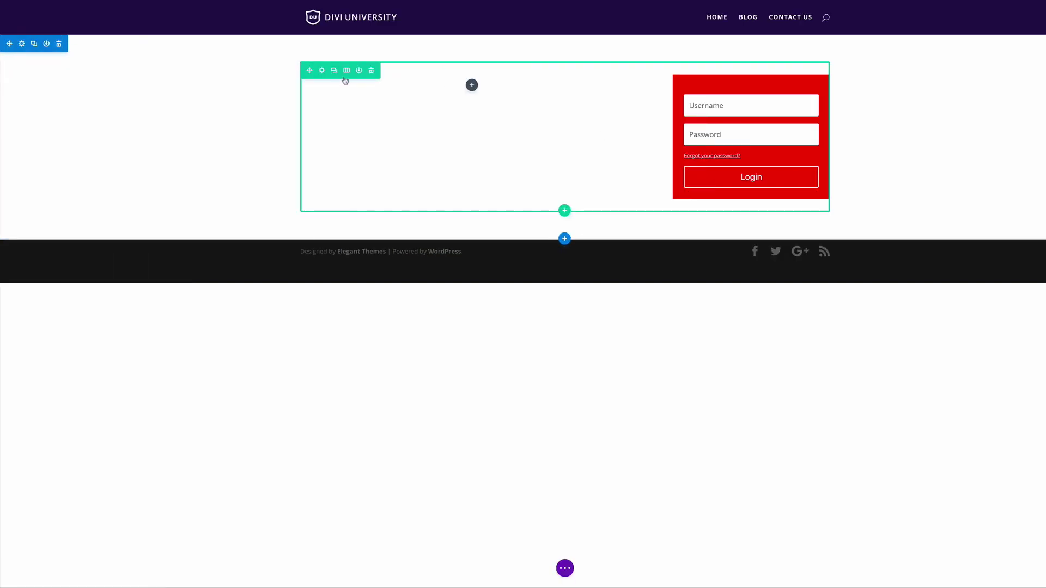
- Upload sunrise.jpg from the Downloads folder as the row's Column 1 background image and save the row settings
click(322, 72)
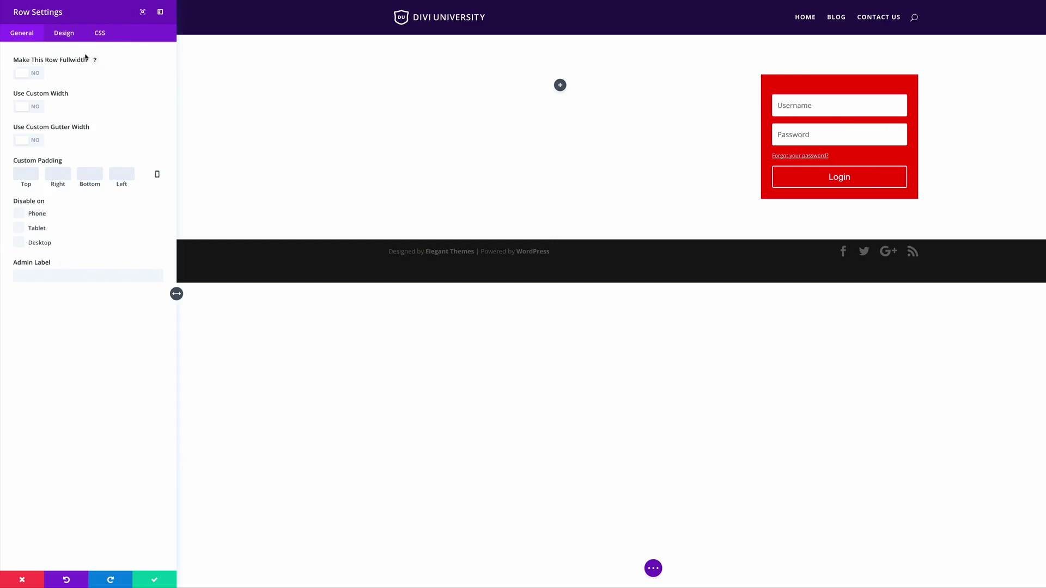
click(63, 34)
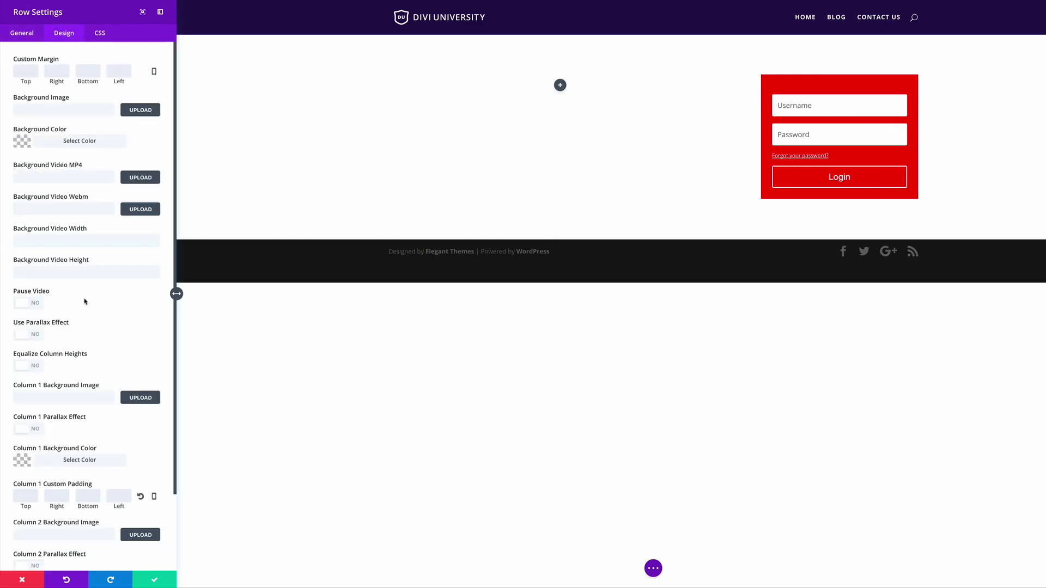
scroll(86, 299, down, 1)
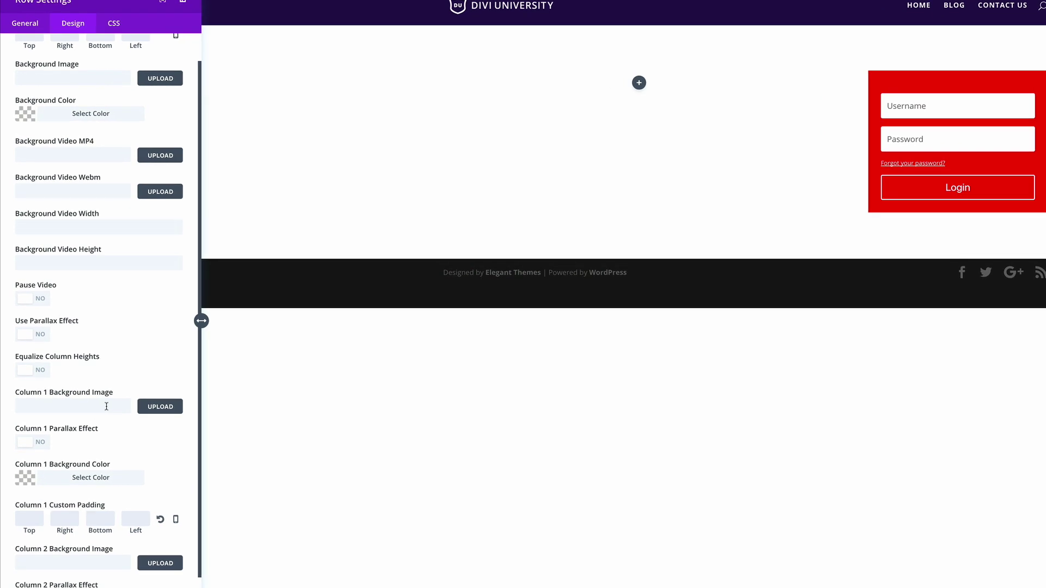
click(168, 412)
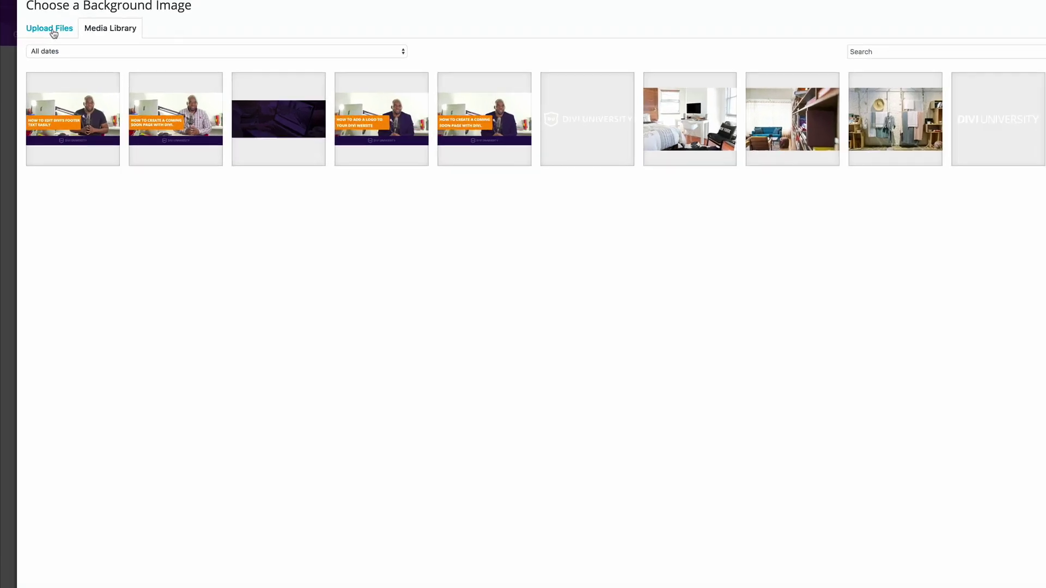
click(53, 31)
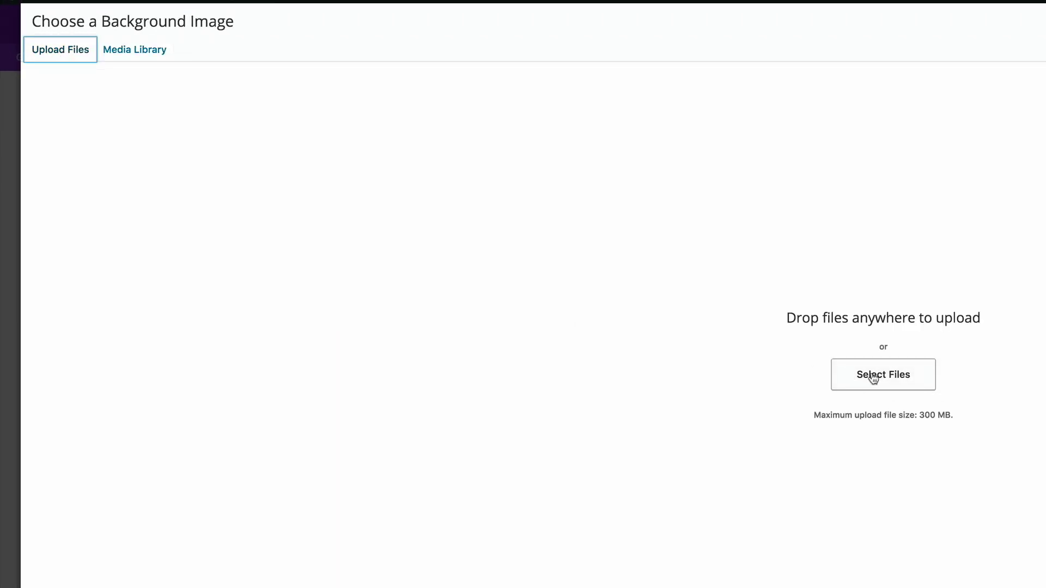
click(895, 383)
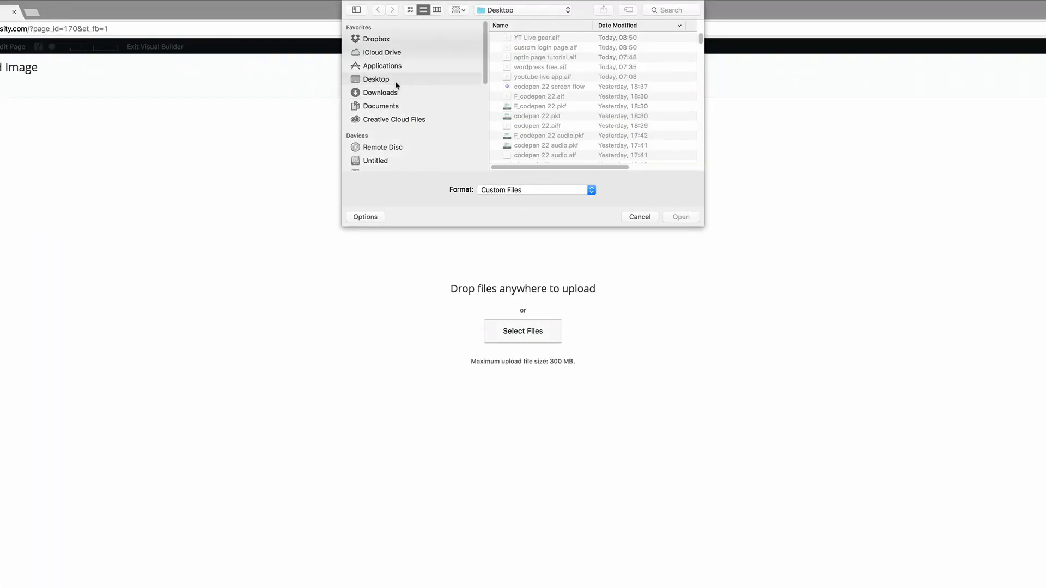
click(390, 93)
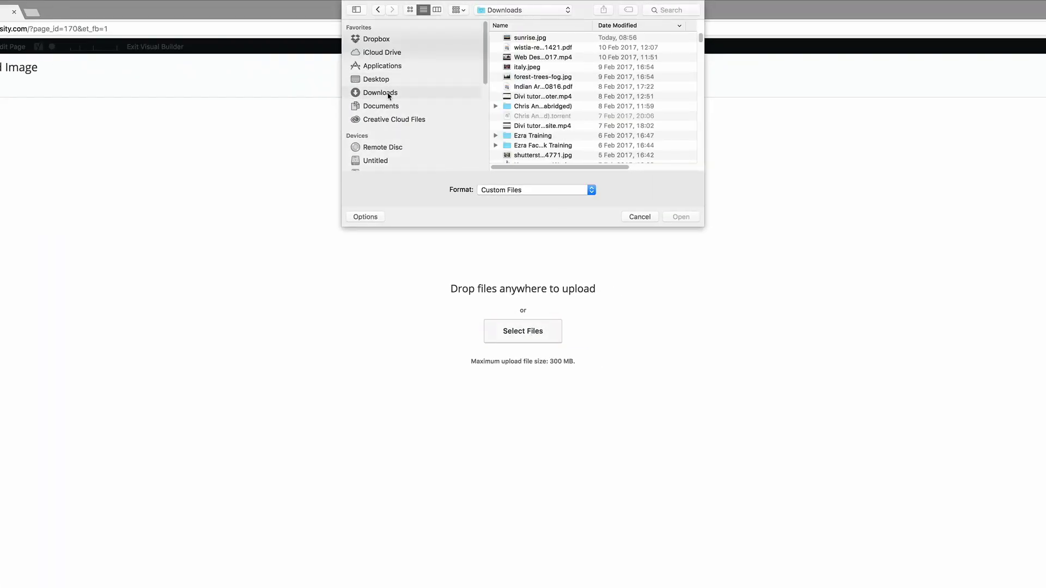
click(531, 38)
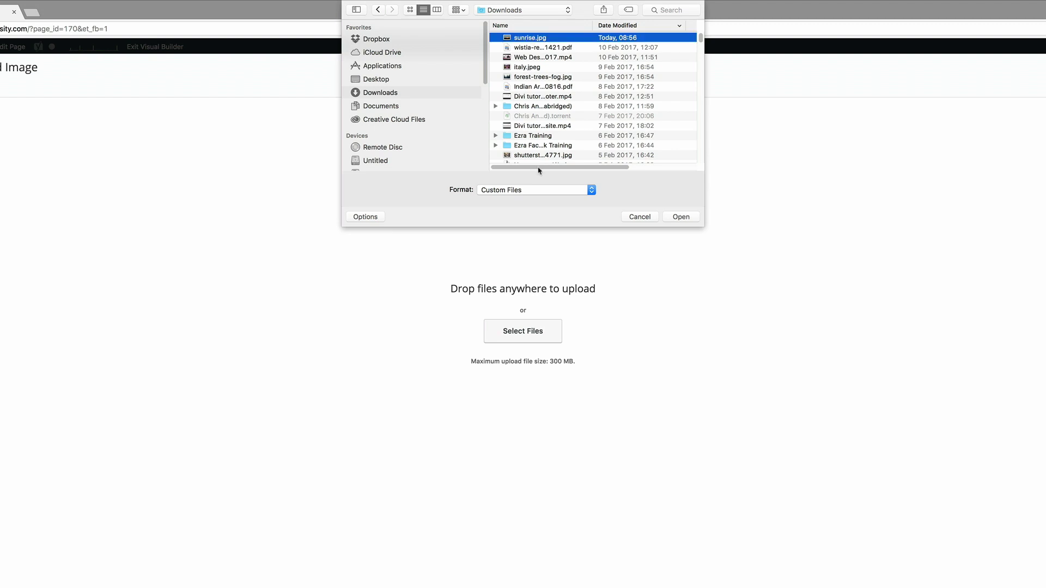
click(681, 174)
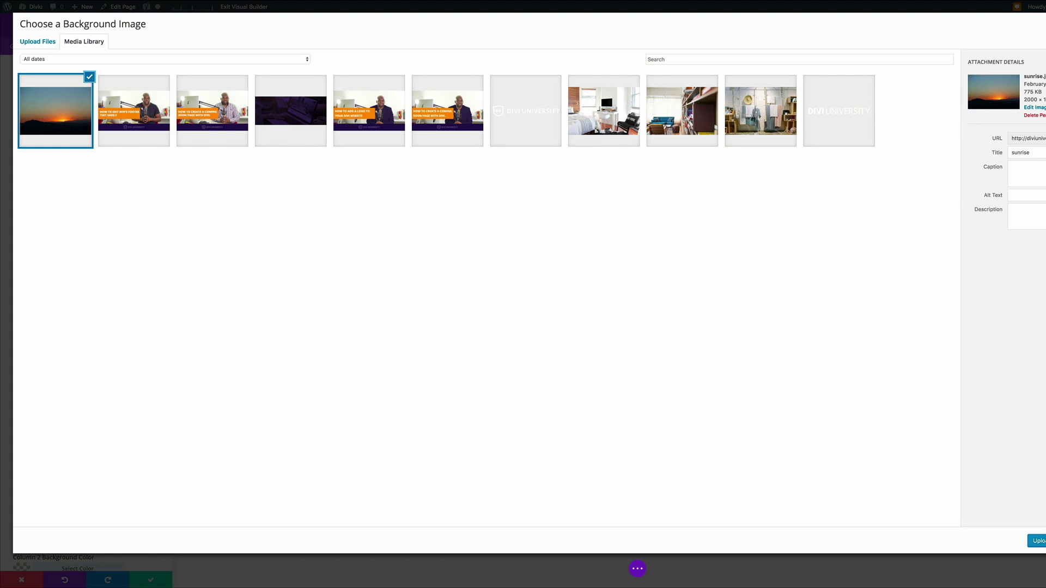
click(1038, 541)
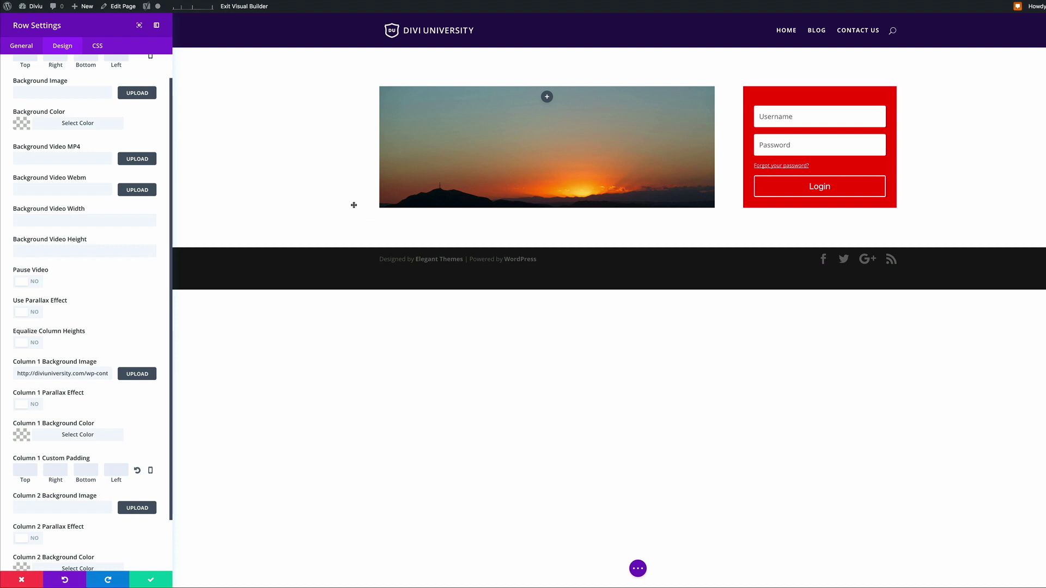
click(150, 581)
- Make the row fullwidth with a custom gutter width of 1 and save the row settings
click(318, 74)
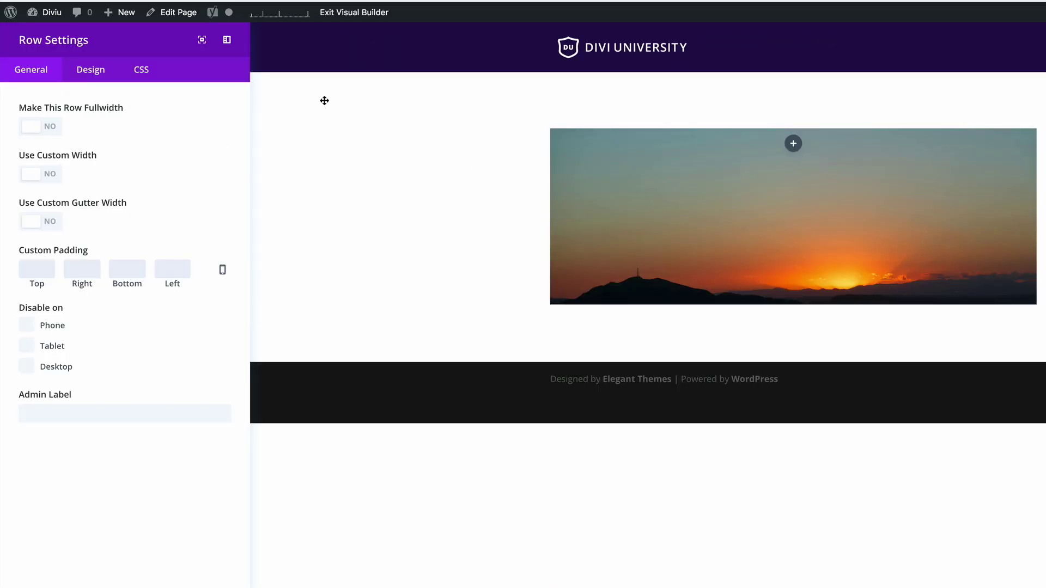
click(55, 129)
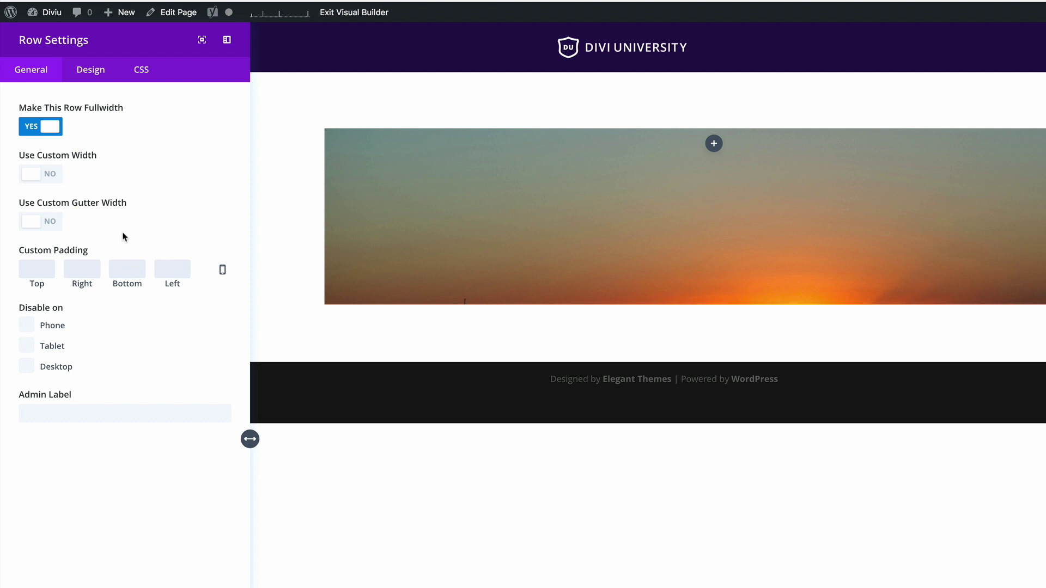
click(55, 225)
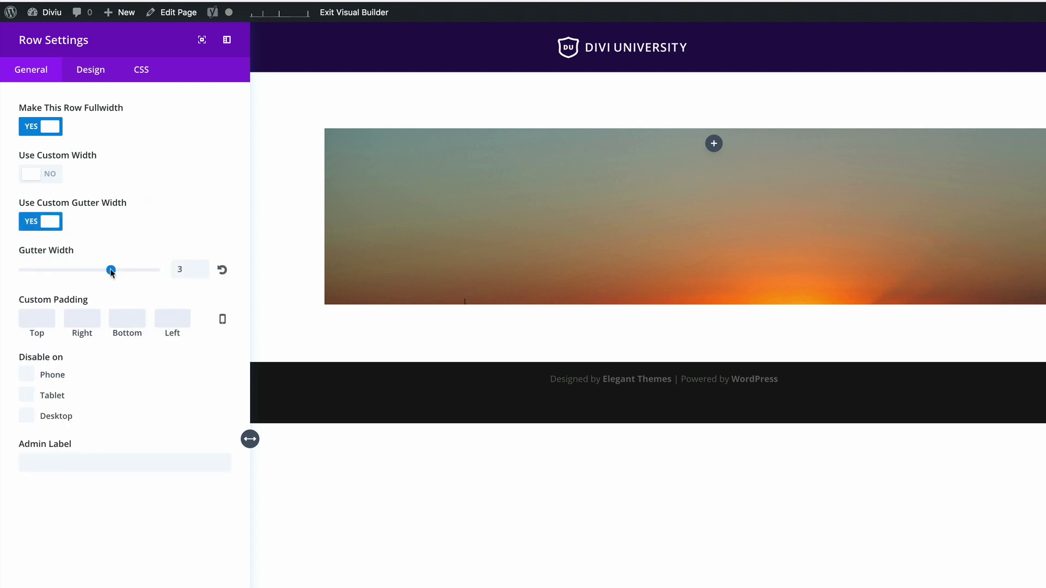
click(195, 269)
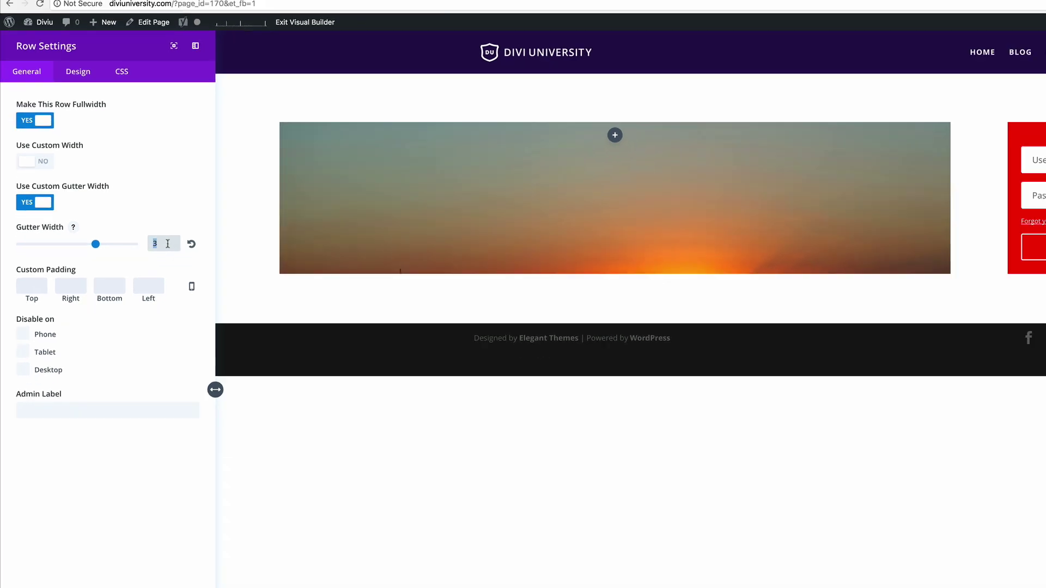
text(1)
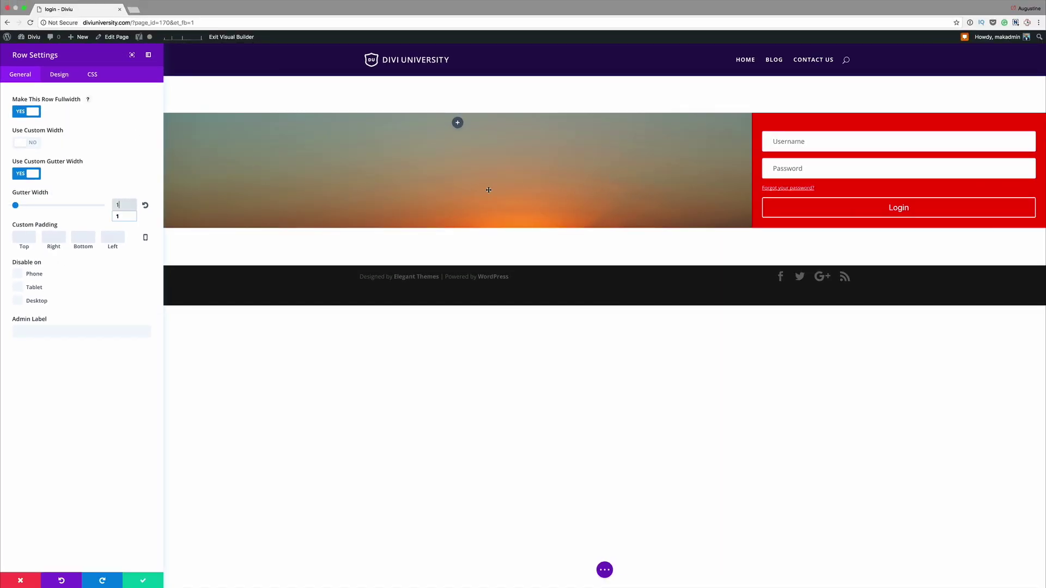
click(92, 74)
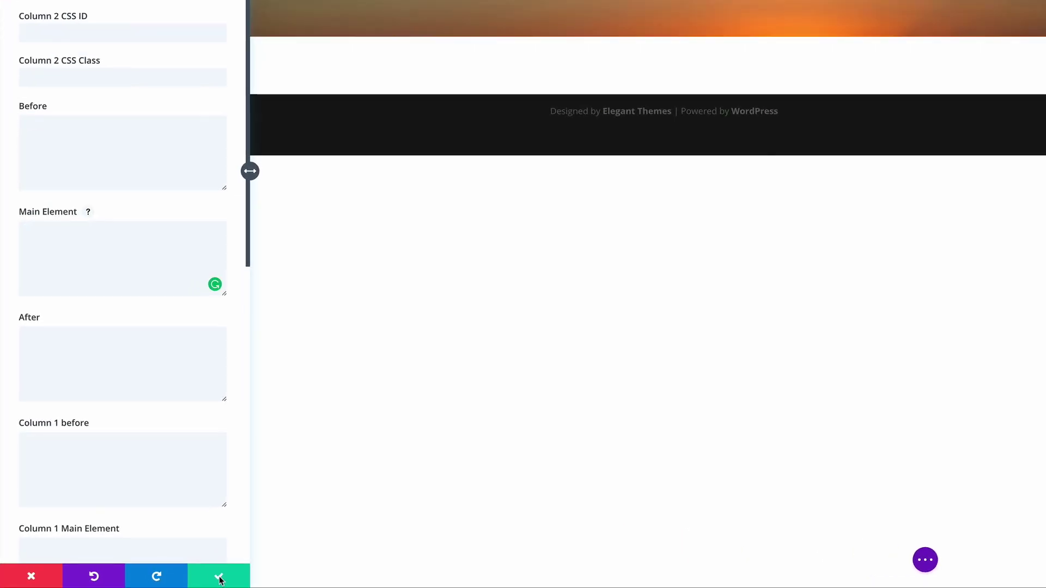
click(142, 581)
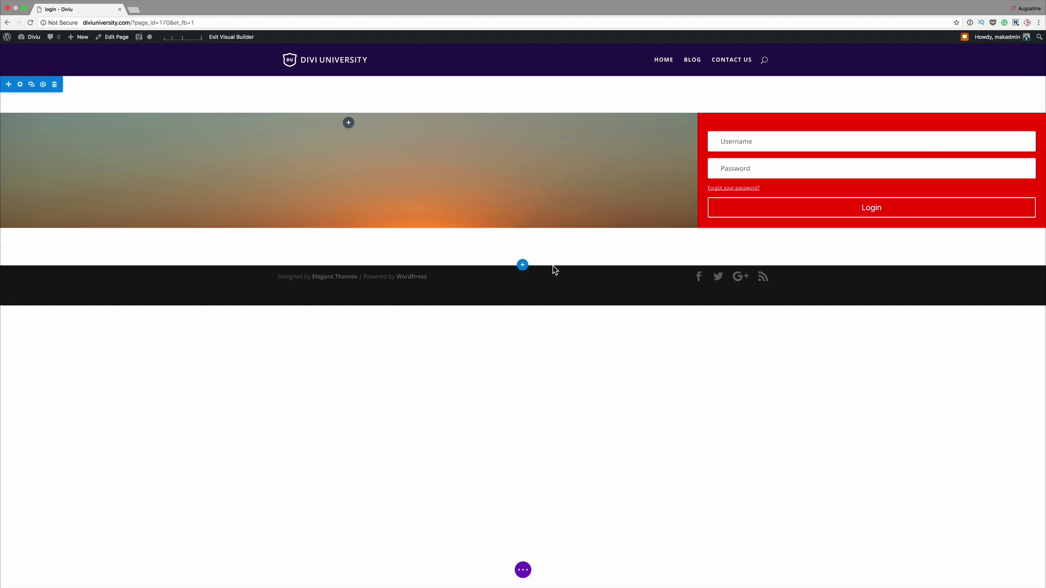
- Remove the section's top and bottom padding, then set the row's custom top and bottom padding to 0 and save
drag(516, 80, 519, 26)
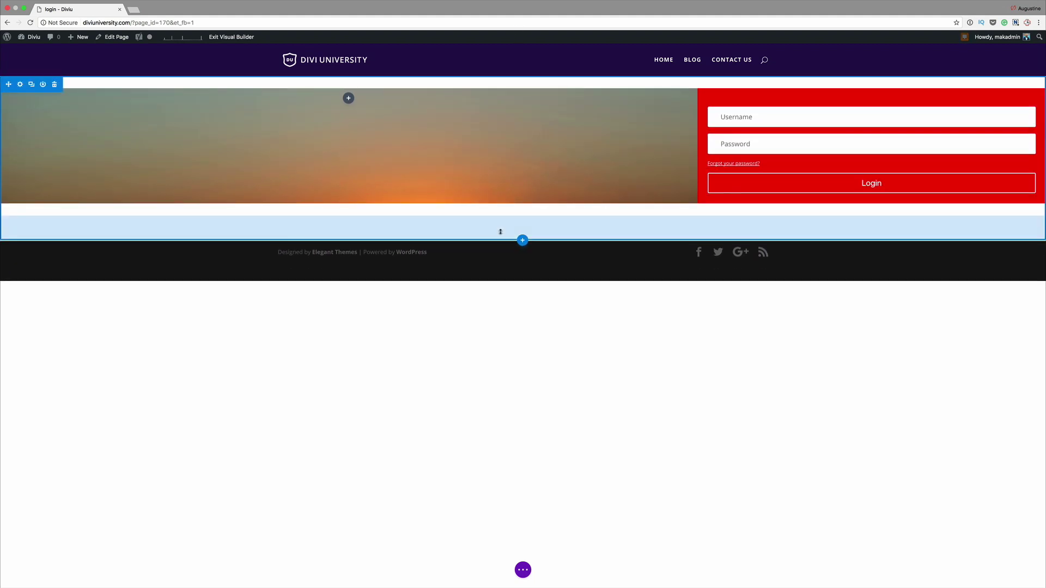
drag(500, 231, 502, 206)
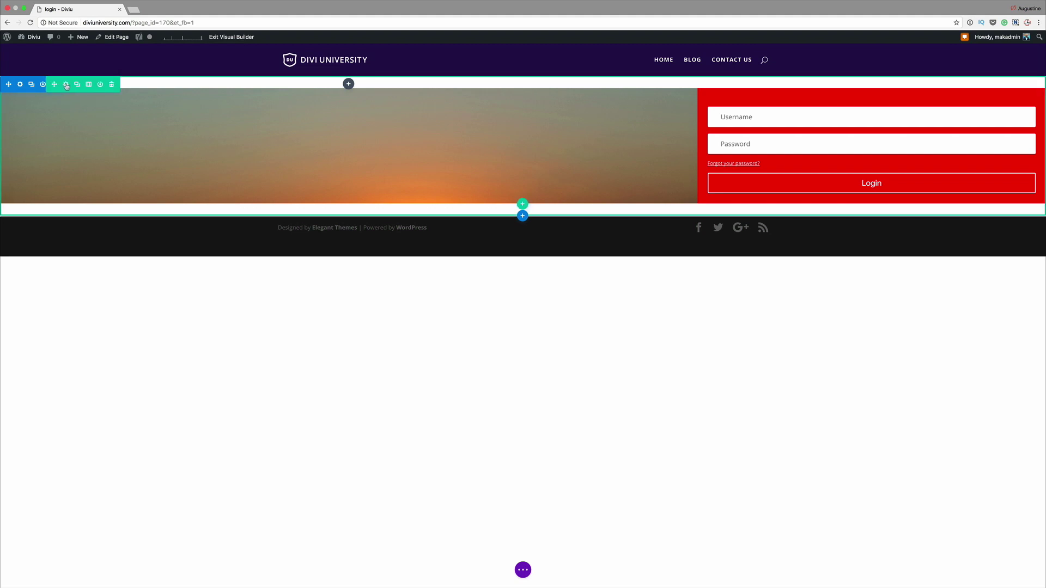
click(66, 85)
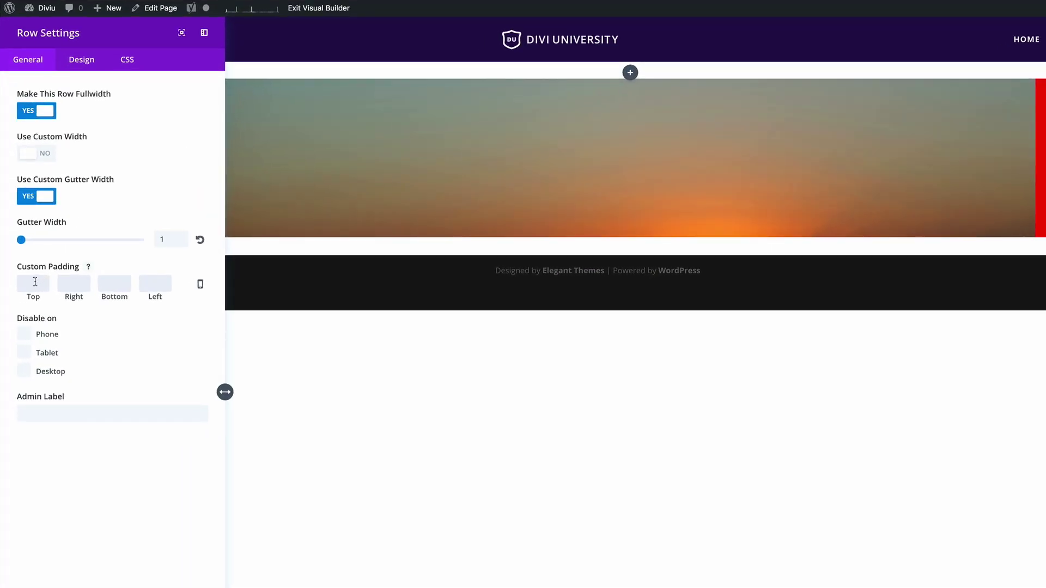
text(0)
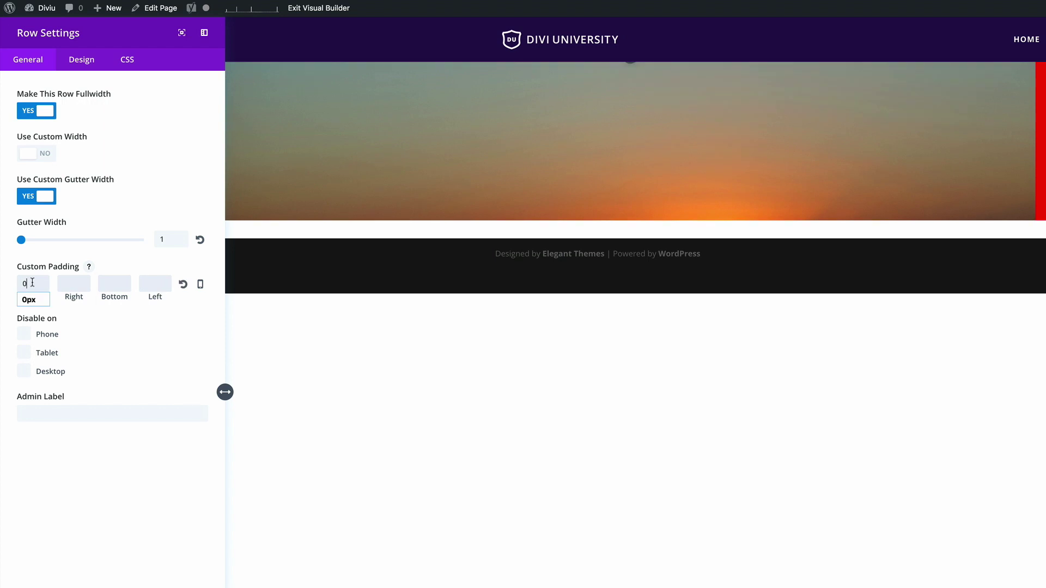
click(118, 285)
text(0)
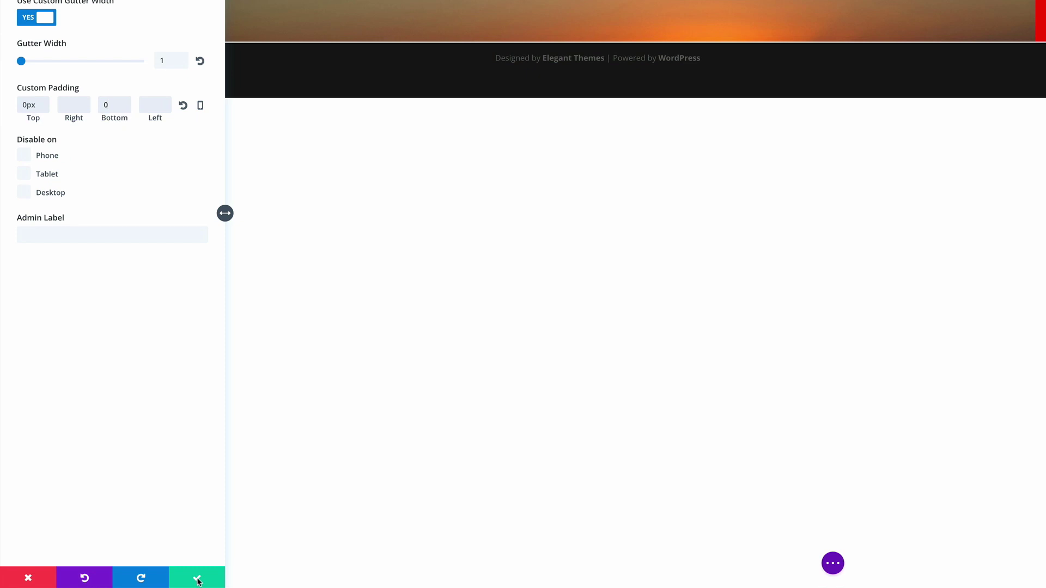
click(197, 579)
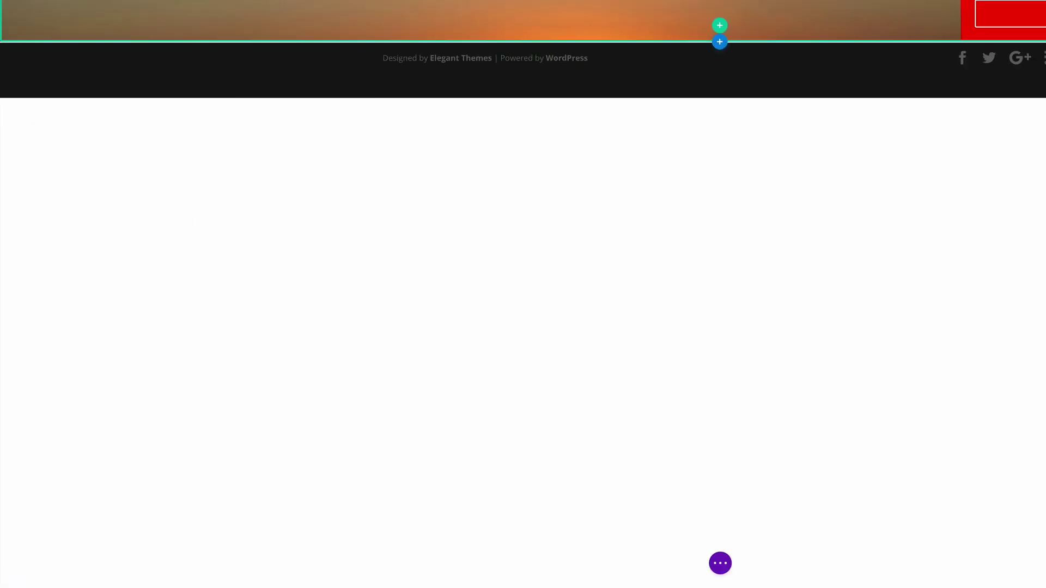
- Add the custom CSS height:100vh; to the row's Column 1 Main Element and save the row settings
mouse_move(41, 109)
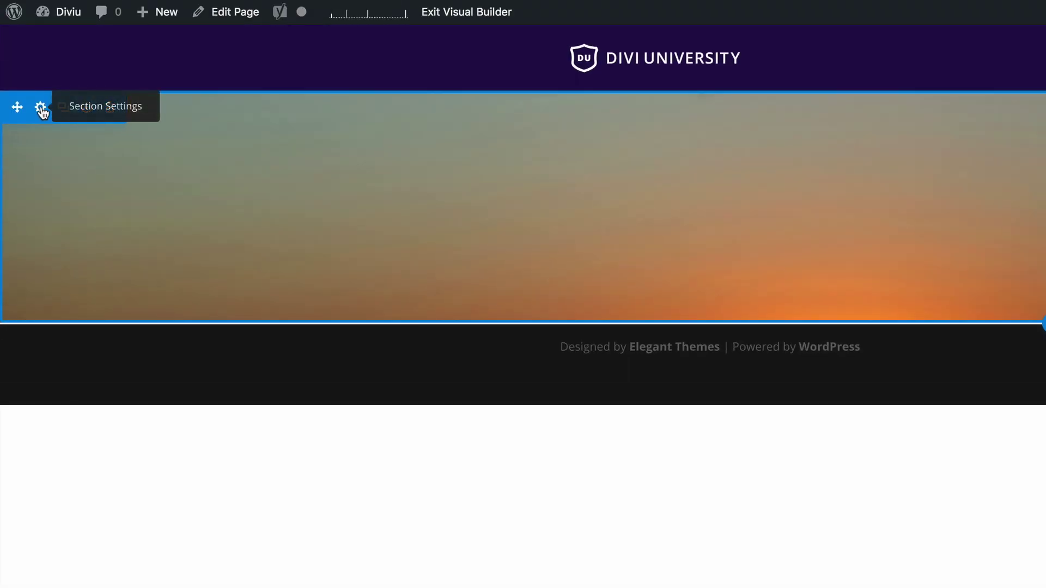
click(40, 109)
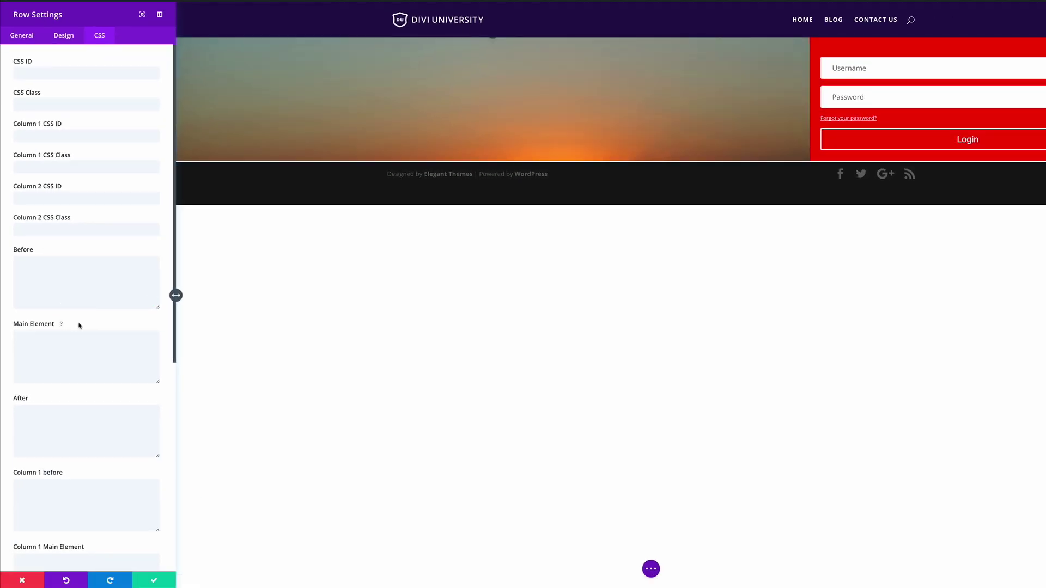
scroll(79, 326, down, 4)
scroll(79, 326, down, 3)
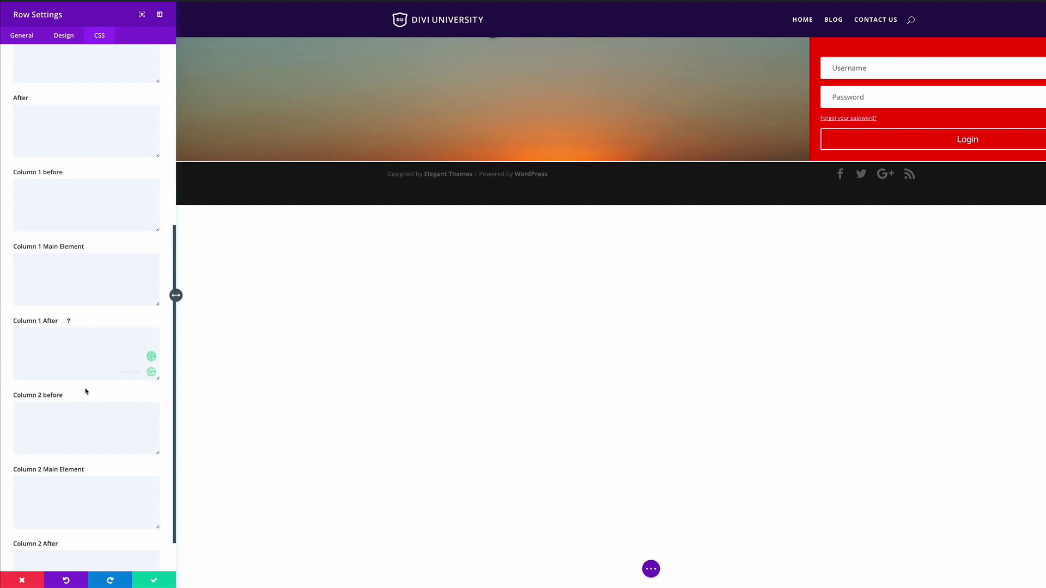
click(58, 266)
text(height:100vh;)
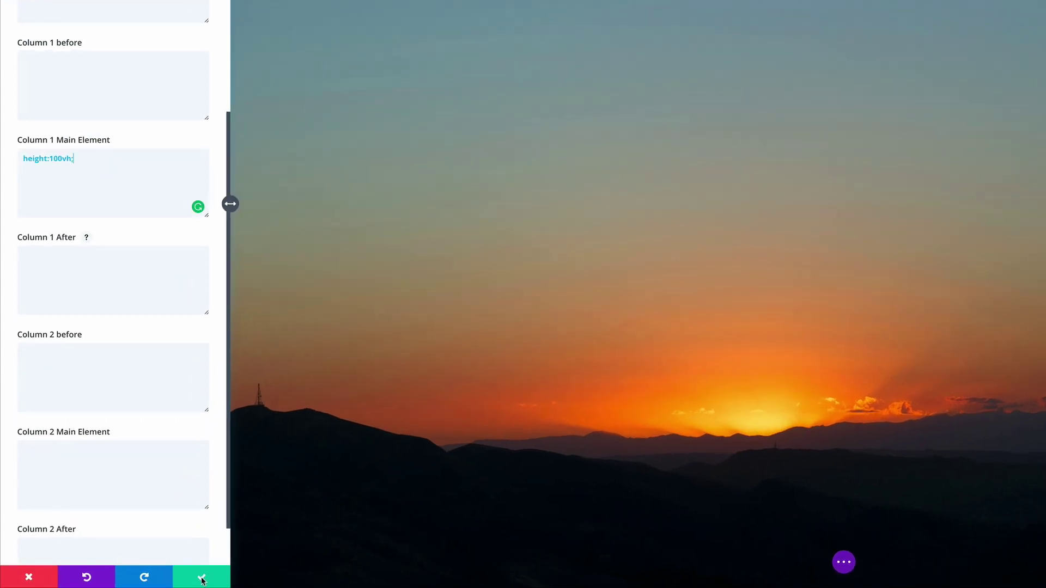
click(202, 580)
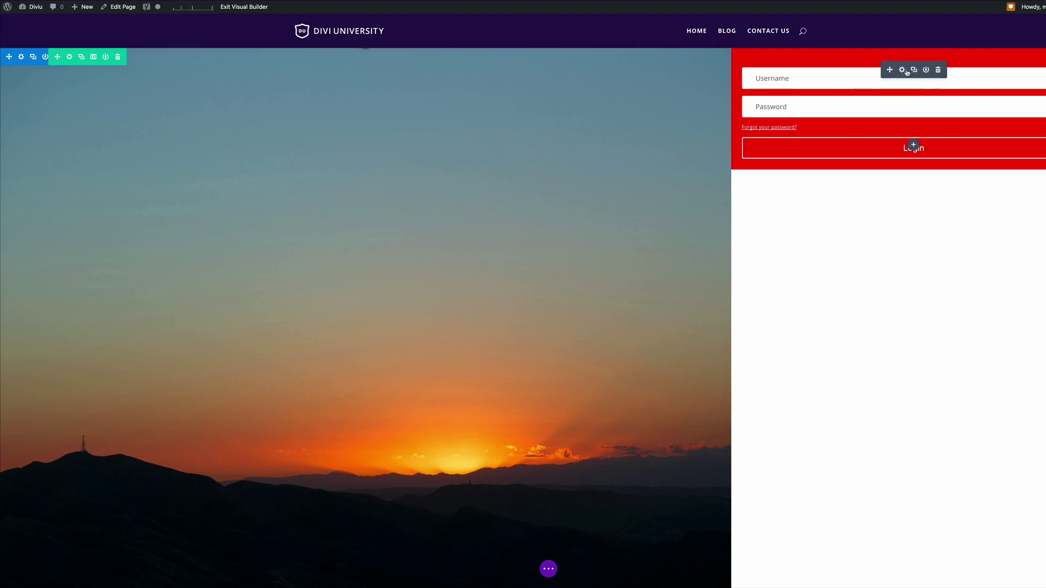
- Give the Login module the title "Log in here" and the content text "Login to access the training course"
click(902, 70)
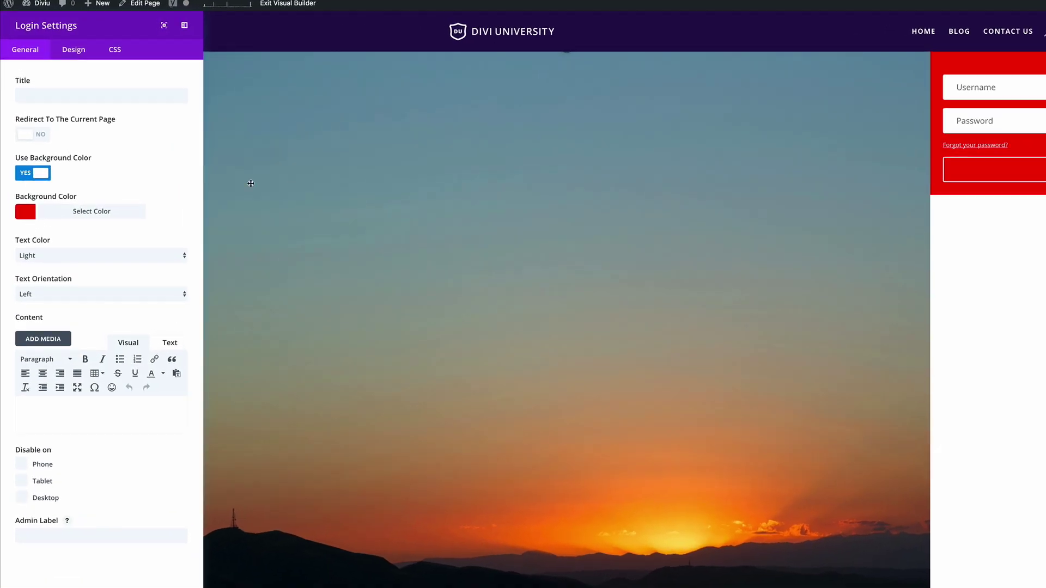
click(45, 97)
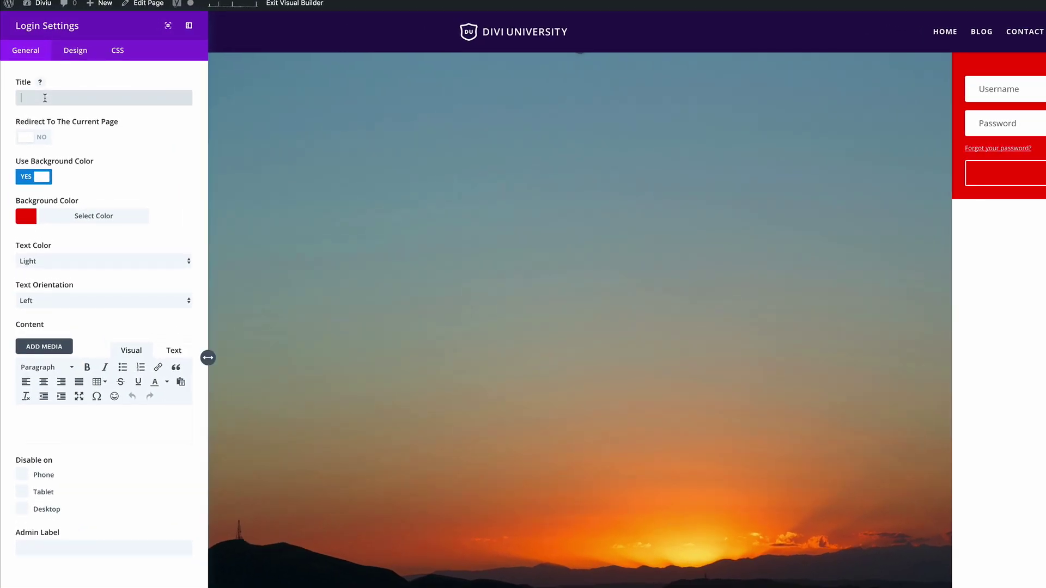
text(Log in here)
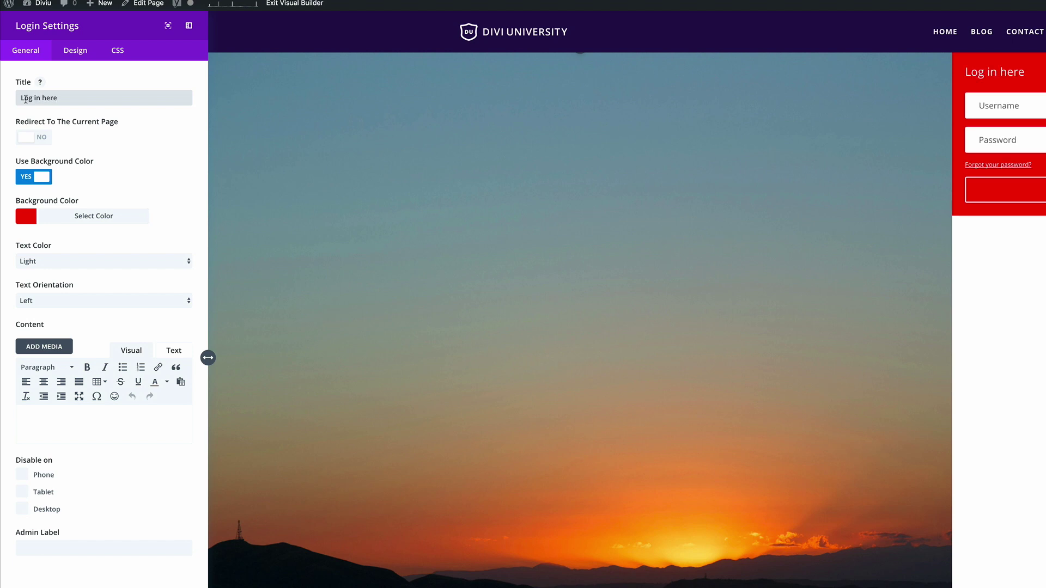
click(21, 422)
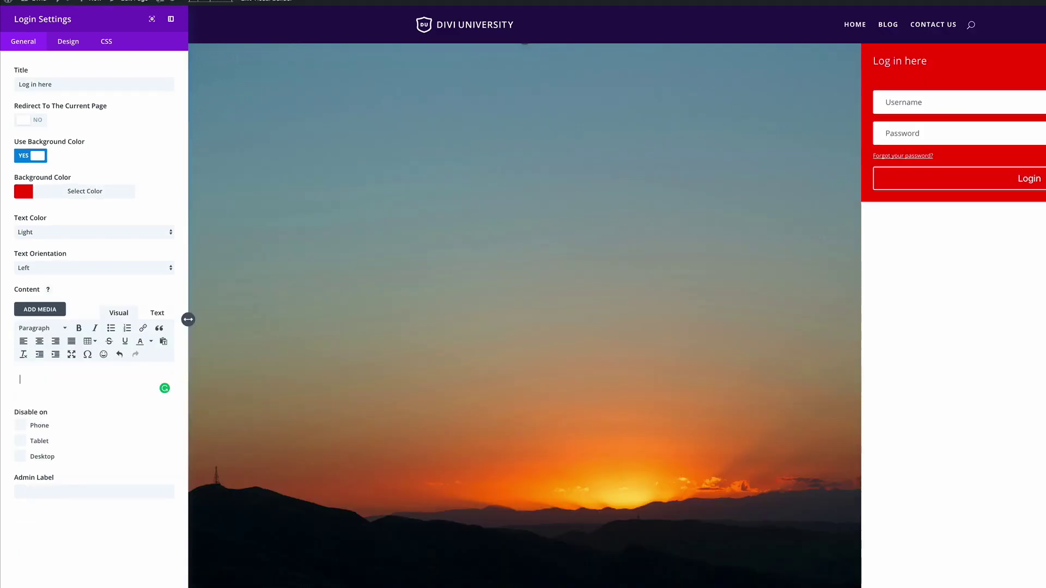
text(login to access the training course)
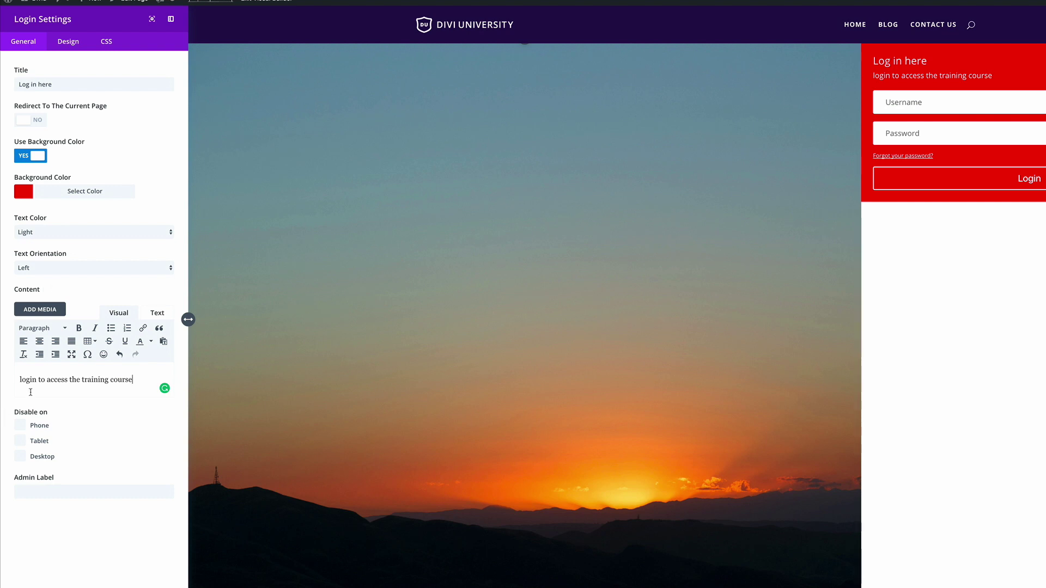
key(Delete)
text(L)
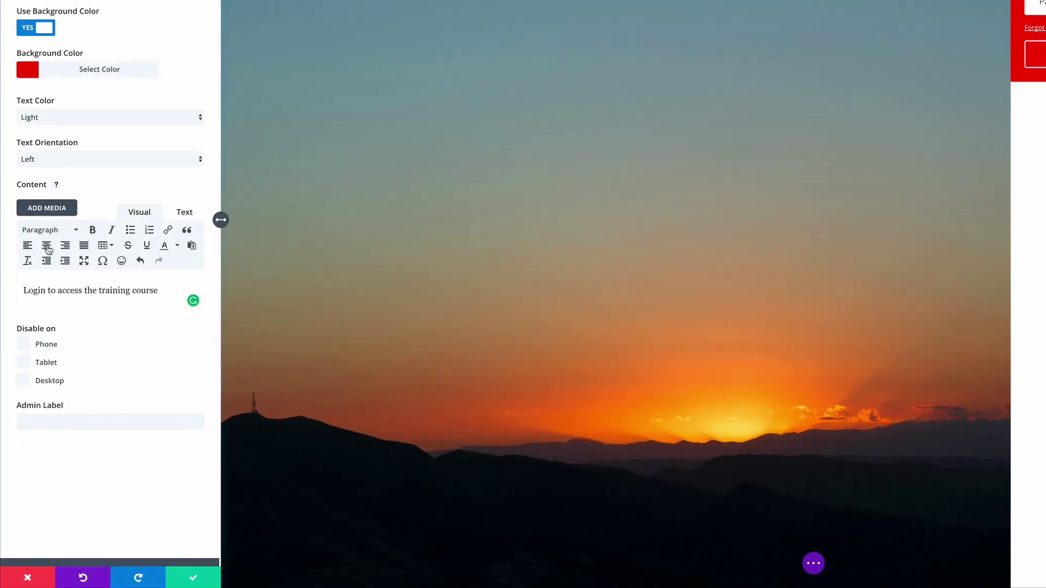
- Center-align the Login module's content text and set its text orientation to Center
click(36, 321)
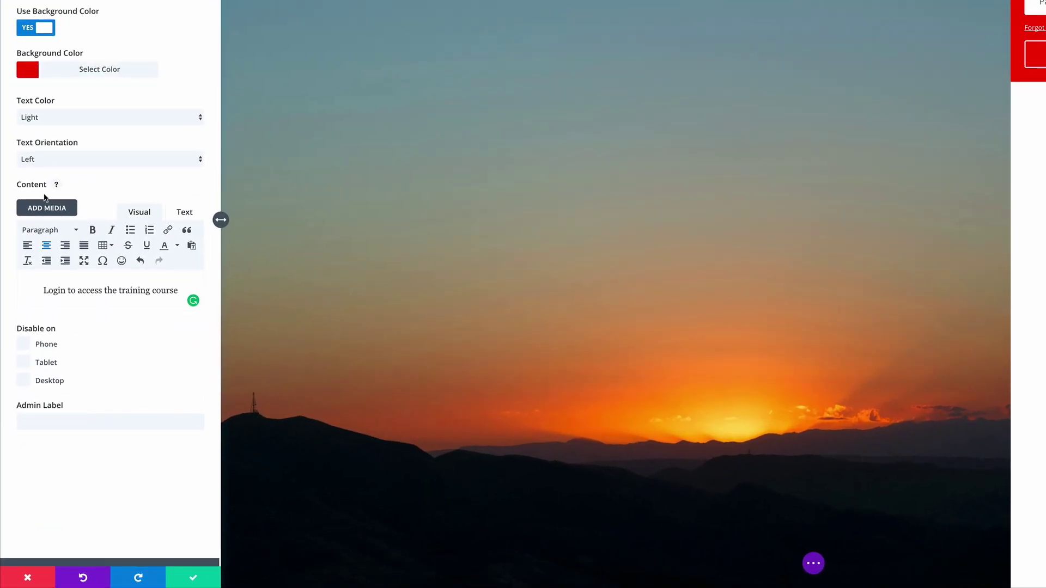
click(75, 159)
click(62, 169)
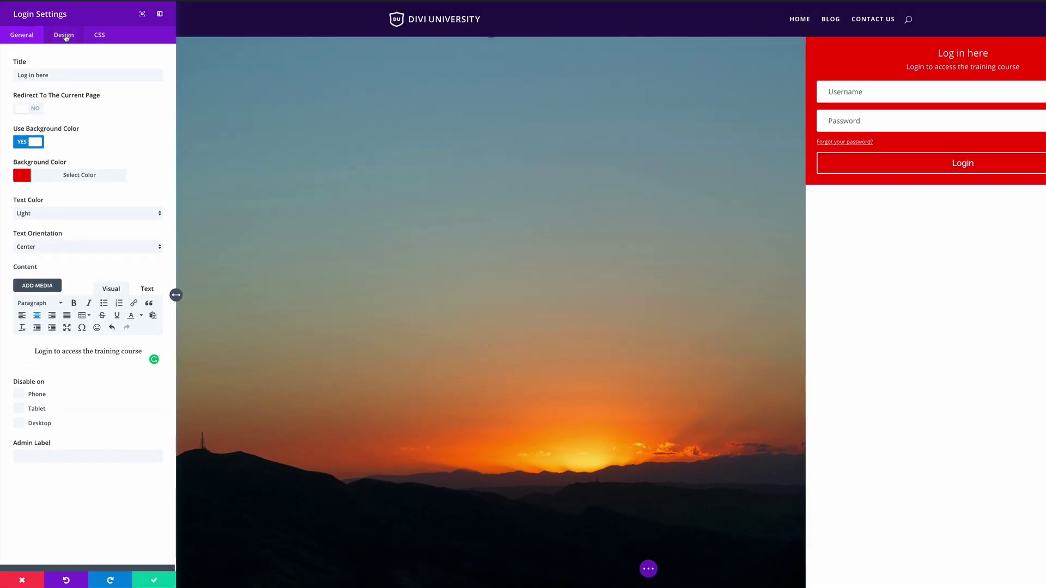
- Set the Login module's body font size to 18px and make the body font bold
click(64, 36)
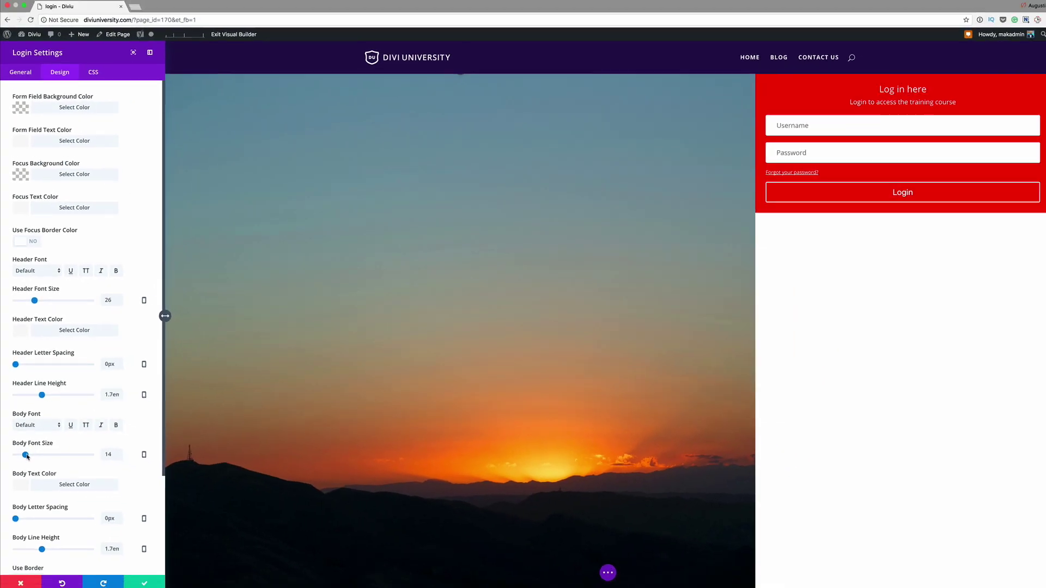
drag(27, 456, 28, 456)
click(115, 424)
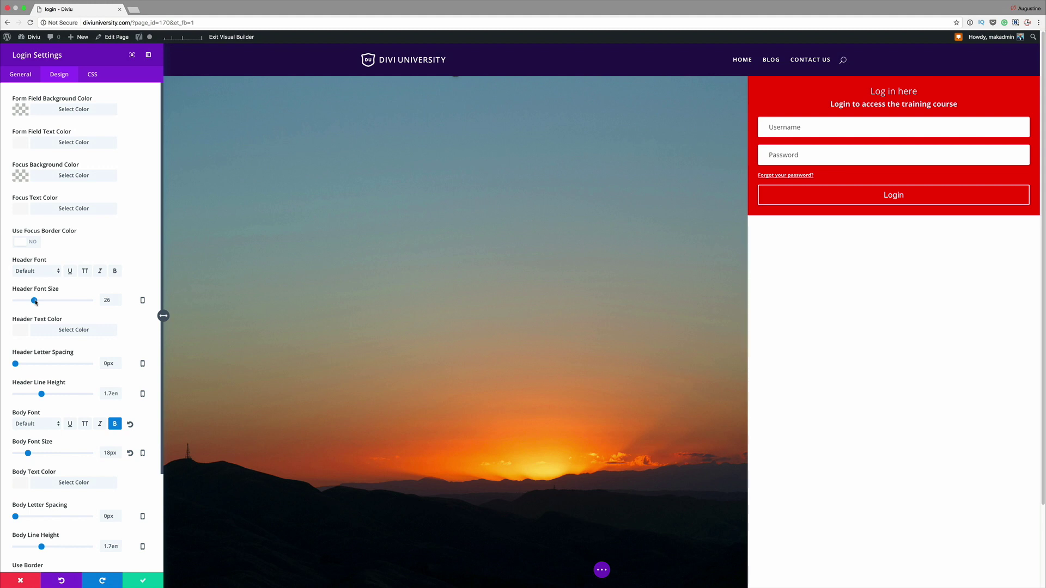
- Style the Login module's header as bold uppercase at 38px with a 1.8em line height
drag(34, 301, 43, 302)
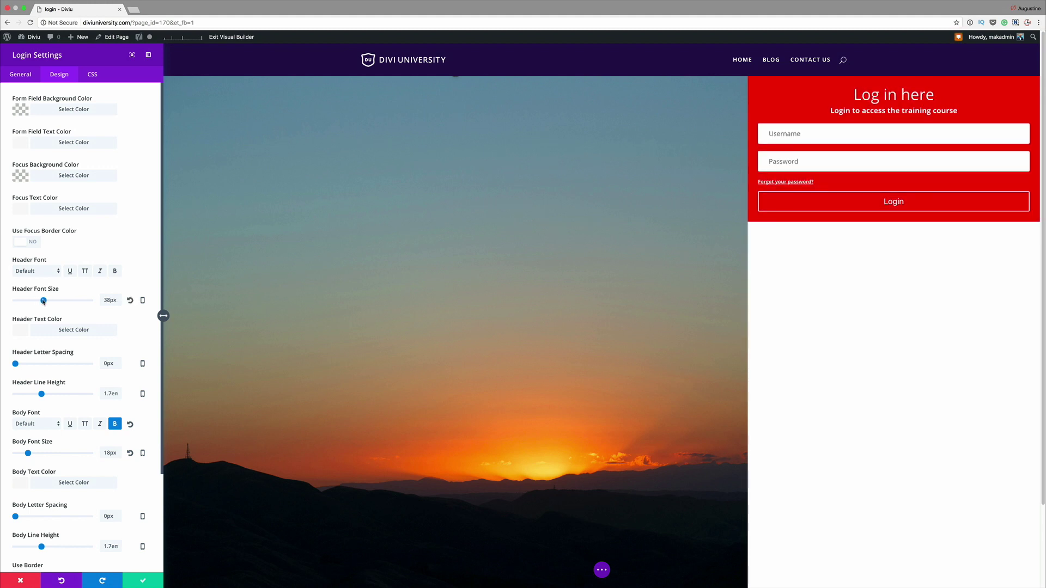
click(114, 270)
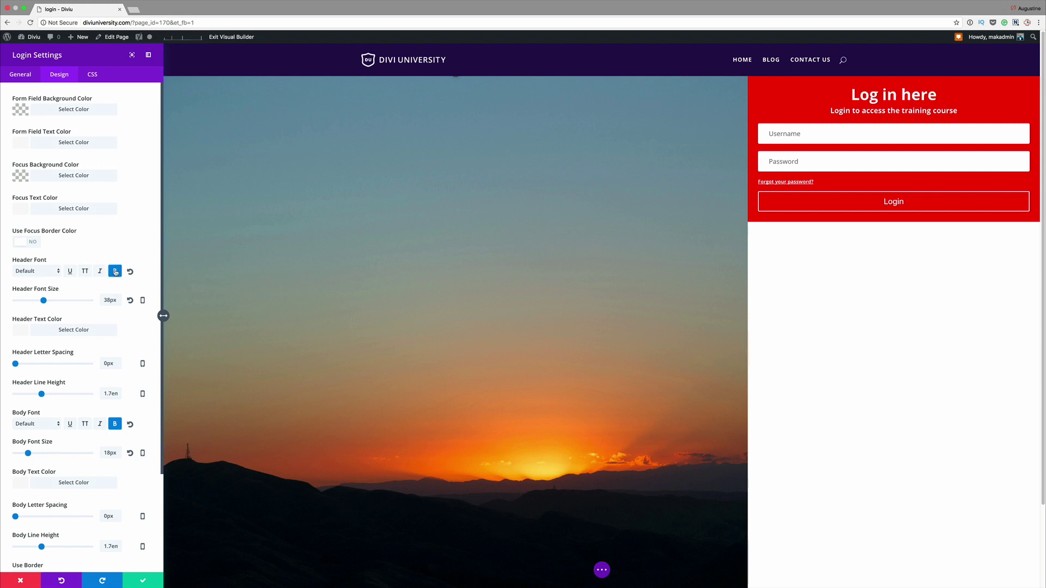
click(85, 271)
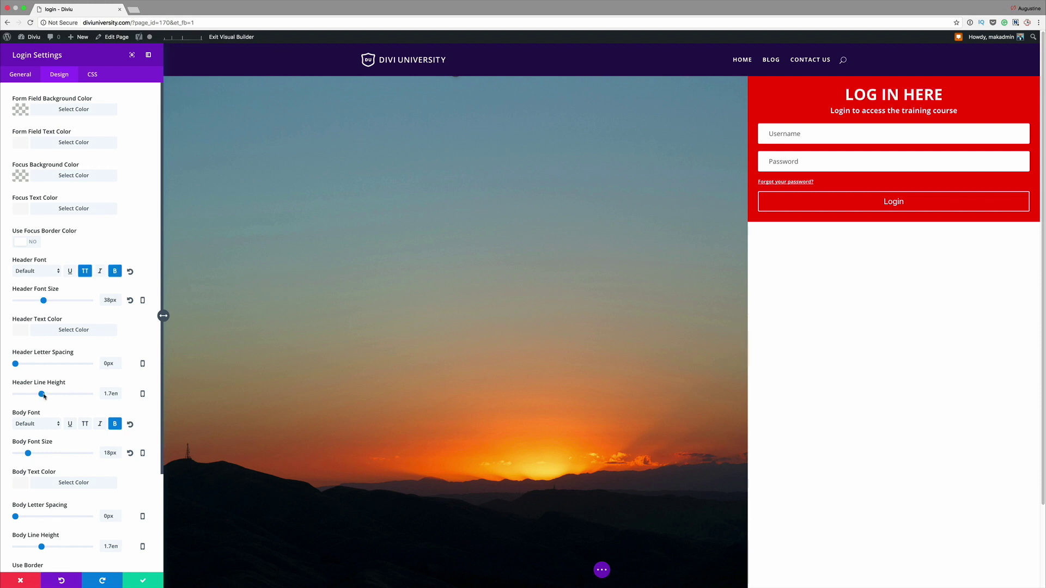
drag(42, 394, 46, 394)
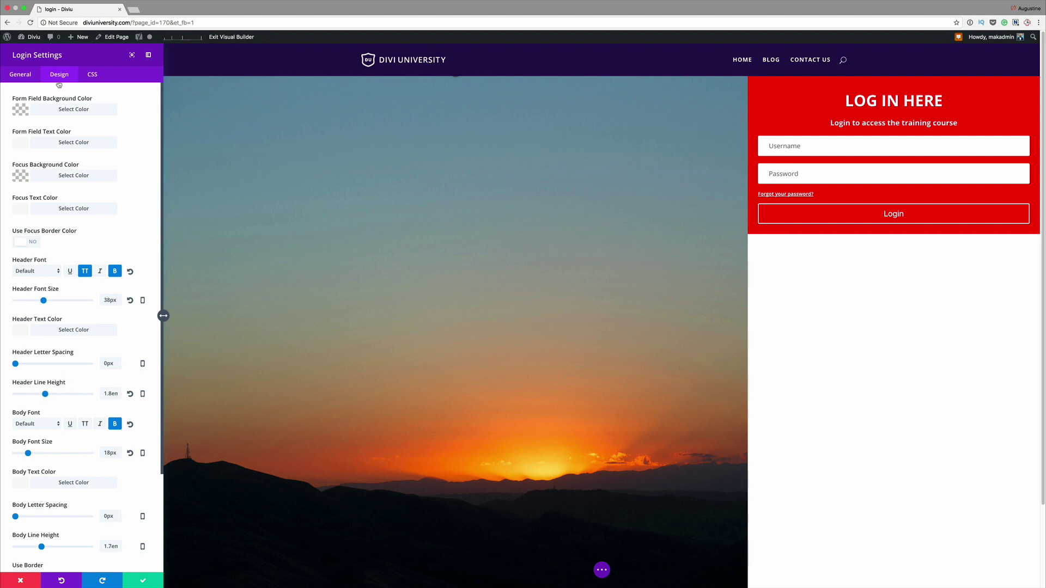
- Change the Login module's title to "Login here"
click(24, 76)
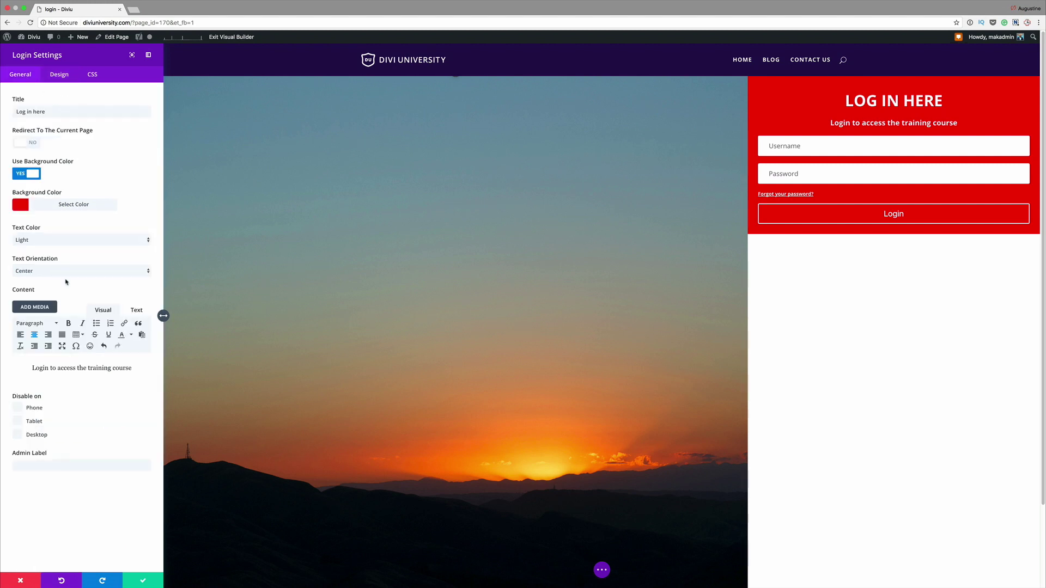
click(27, 112)
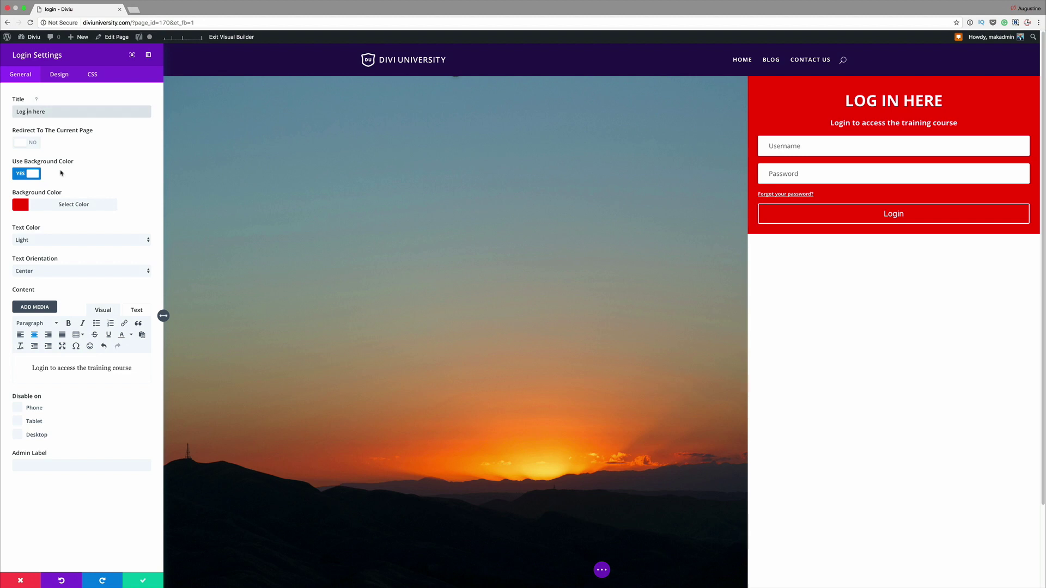
key(BackSpace)
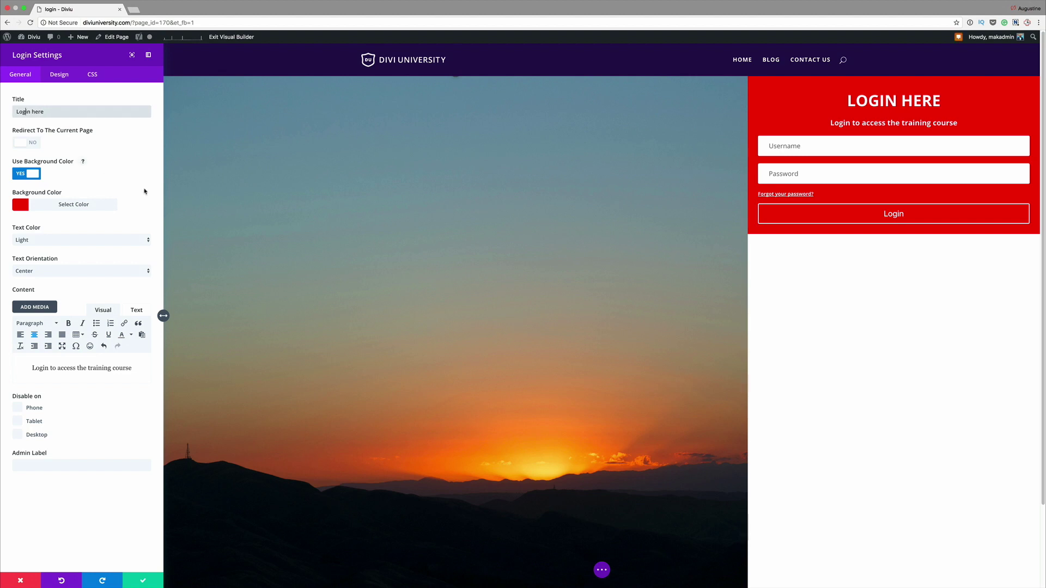
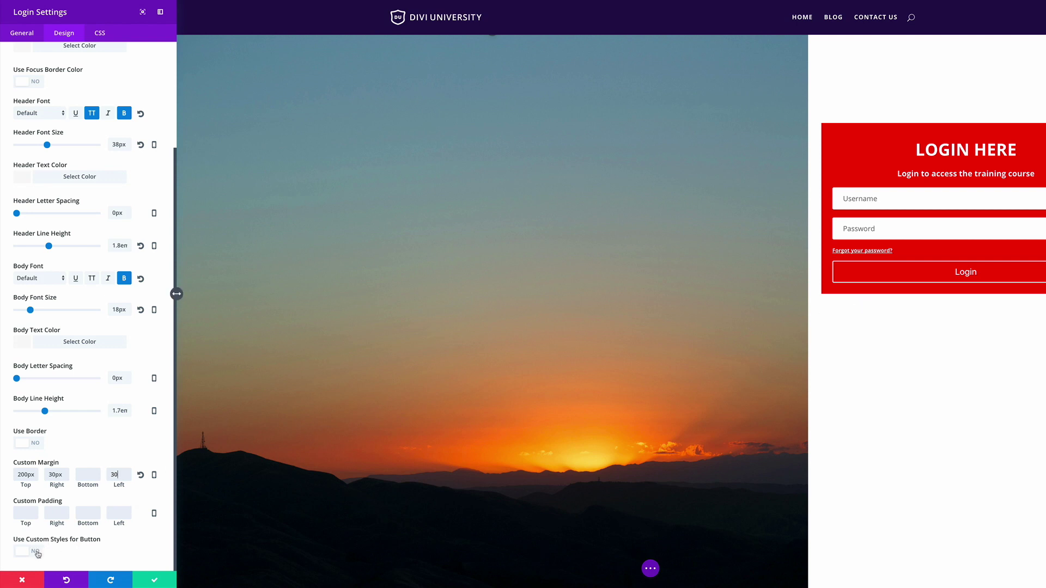
- Enable custom styles for the Login button and give it a slightly softened yellow background with #e02b20 red text
click(36, 552)
scroll(116, 540, down, 3)
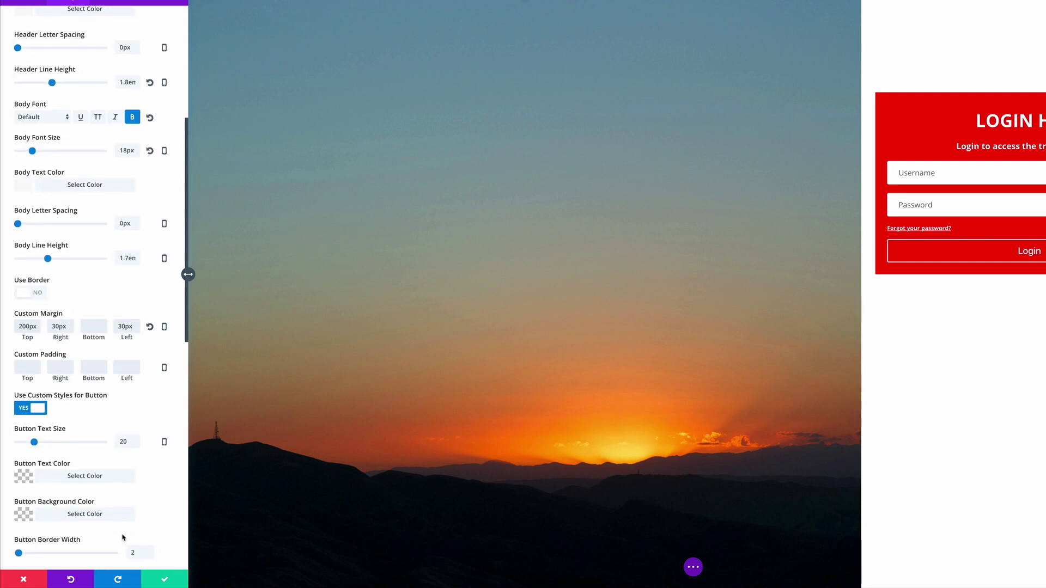
scroll(122, 538, down, 5)
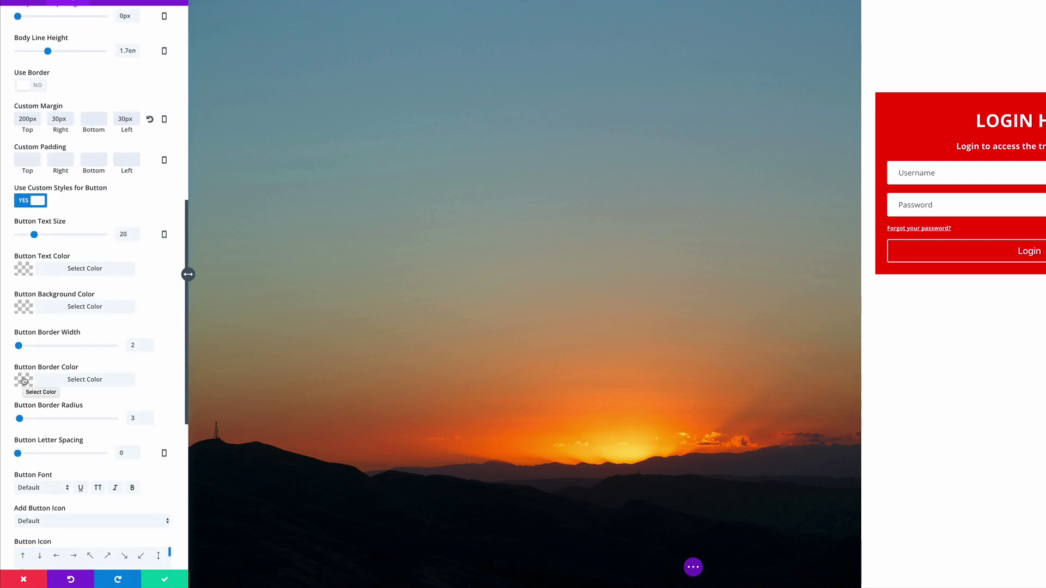
click(25, 309)
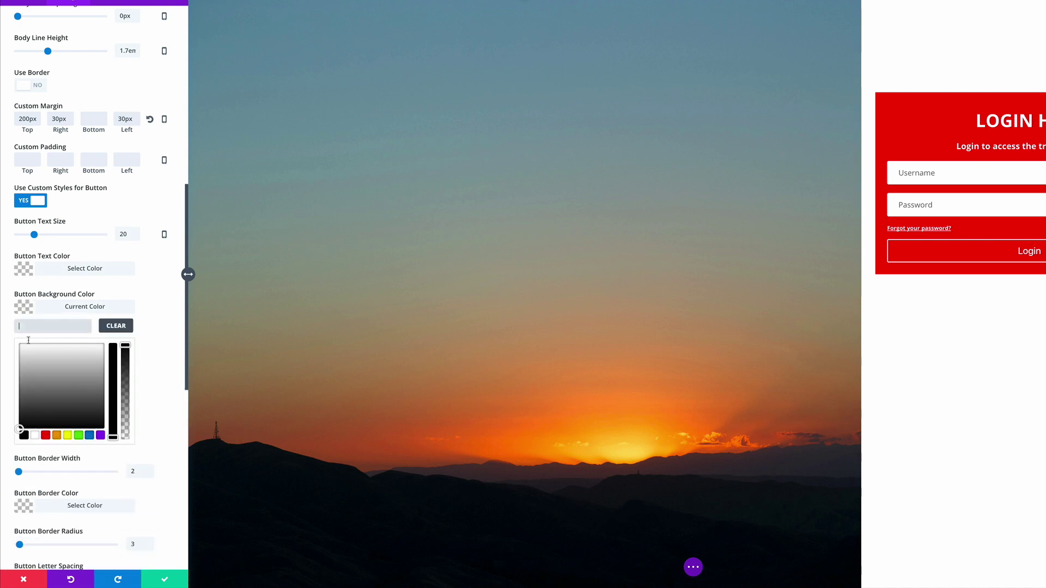
click(68, 436)
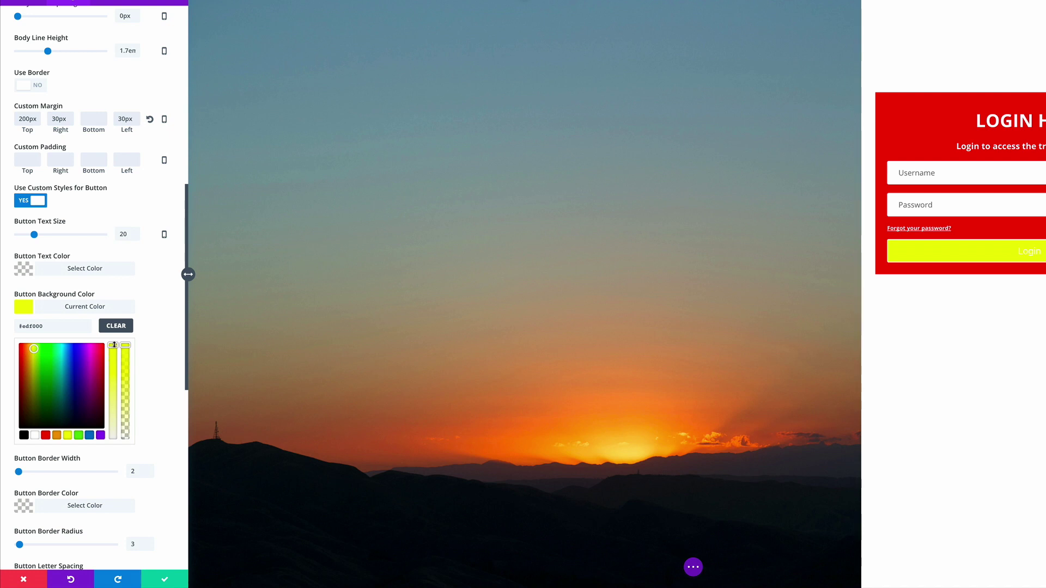
drag(114, 347, 115, 380)
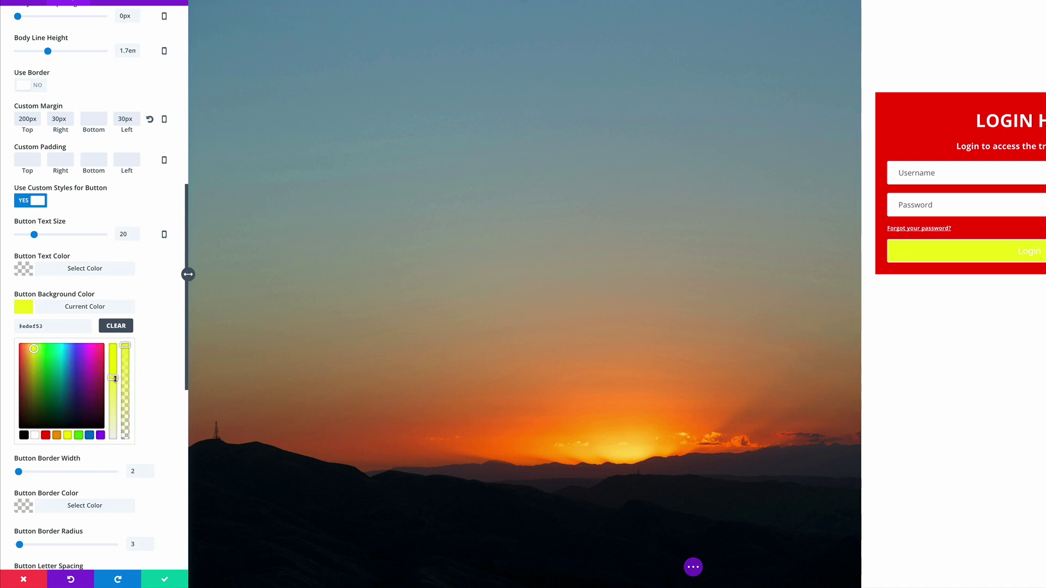
click(24, 271)
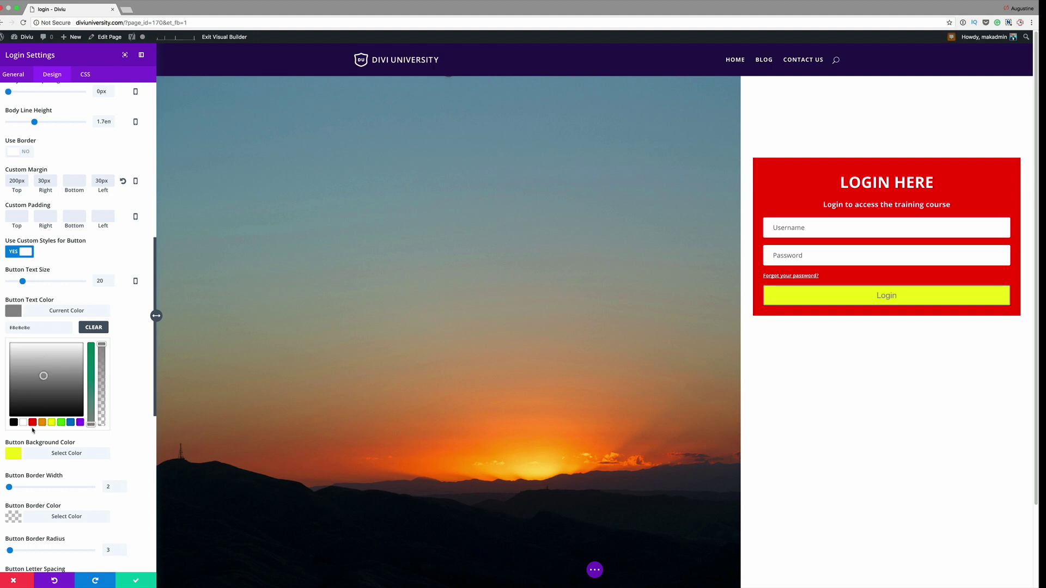
click(45, 396)
- Set the Login button's border width to 0px and its border radius to 57px
scroll(112, 304, down, 5)
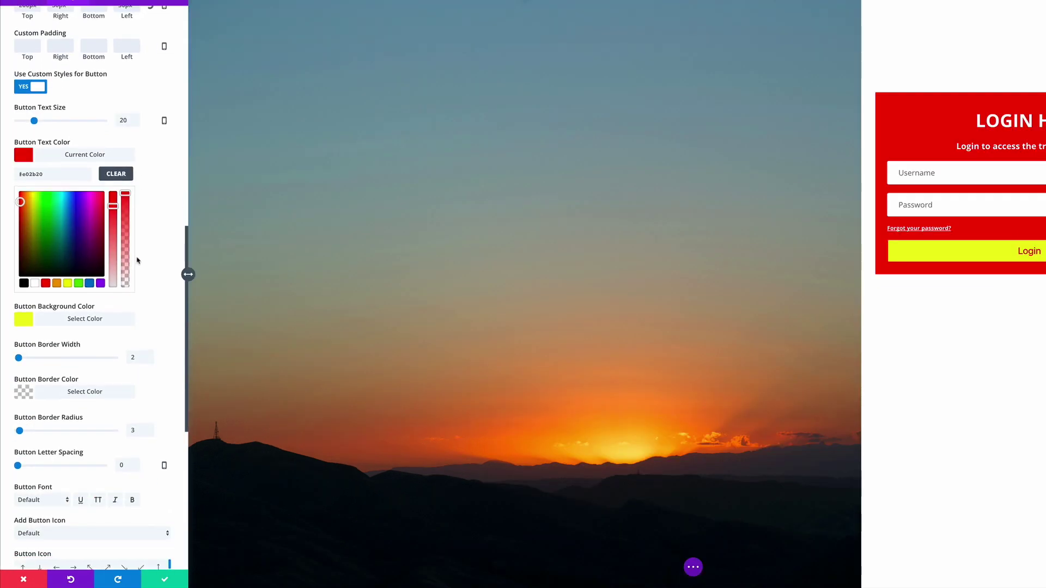
scroll(137, 261, down, 2)
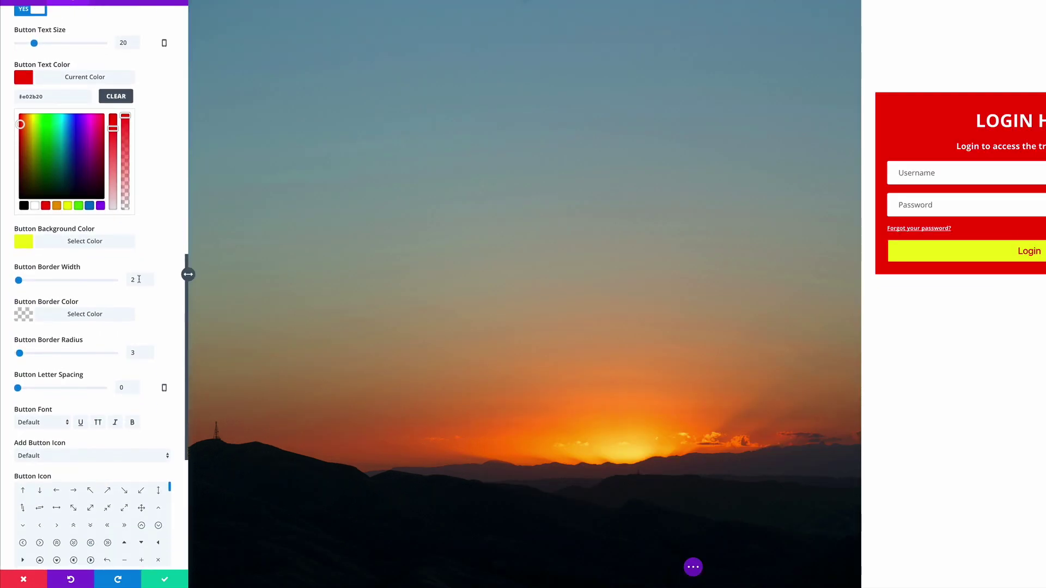
double_click(131, 279)
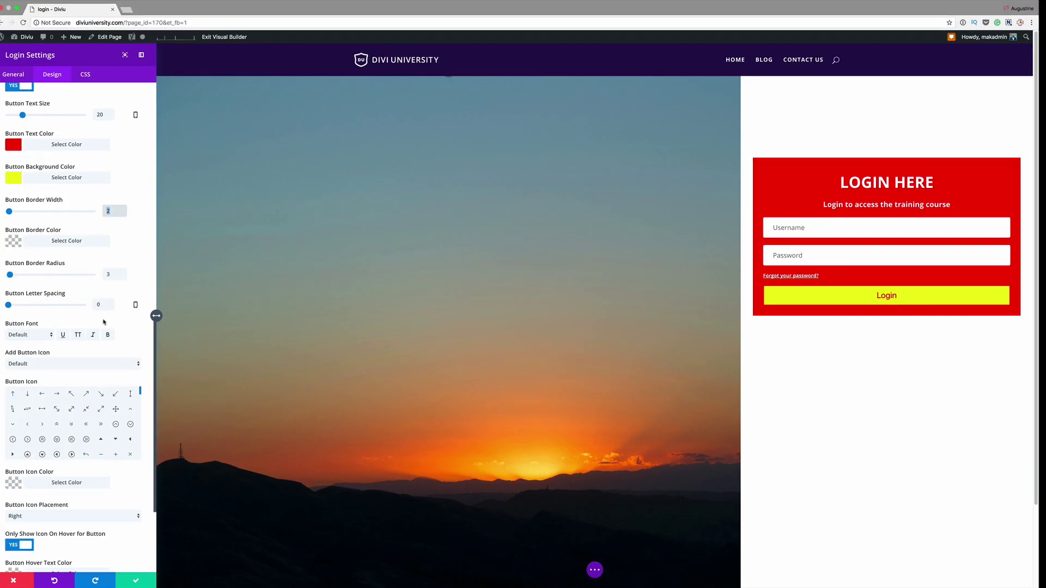
text(0px)
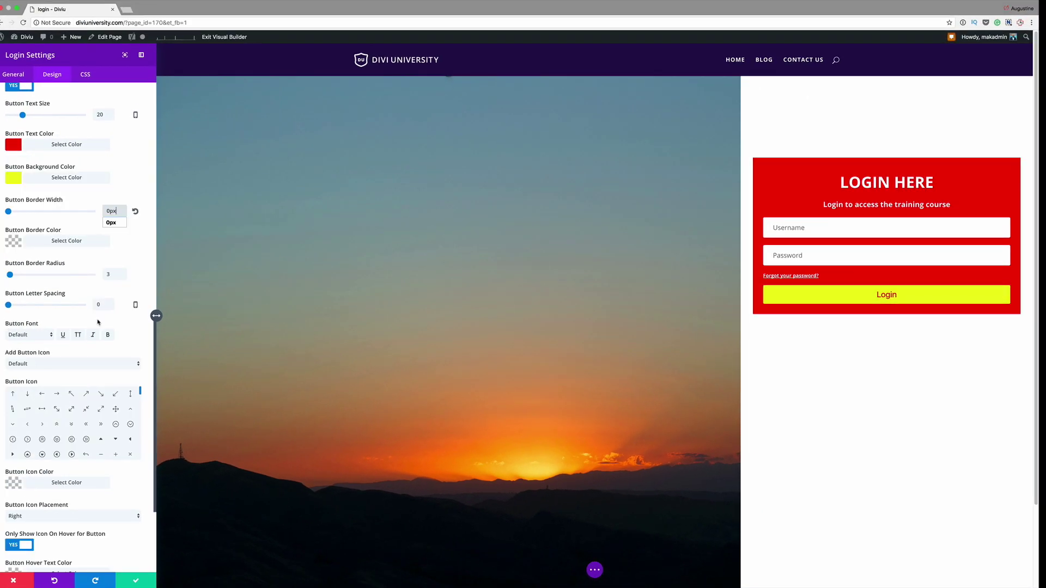
drag(10, 276, 59, 278)
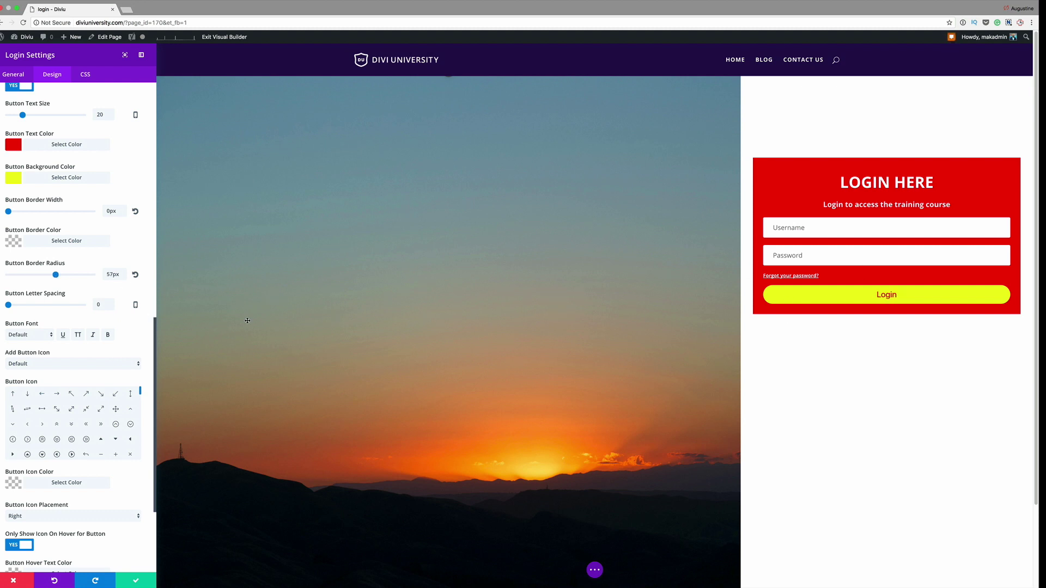
scroll(103, 348, down, 1)
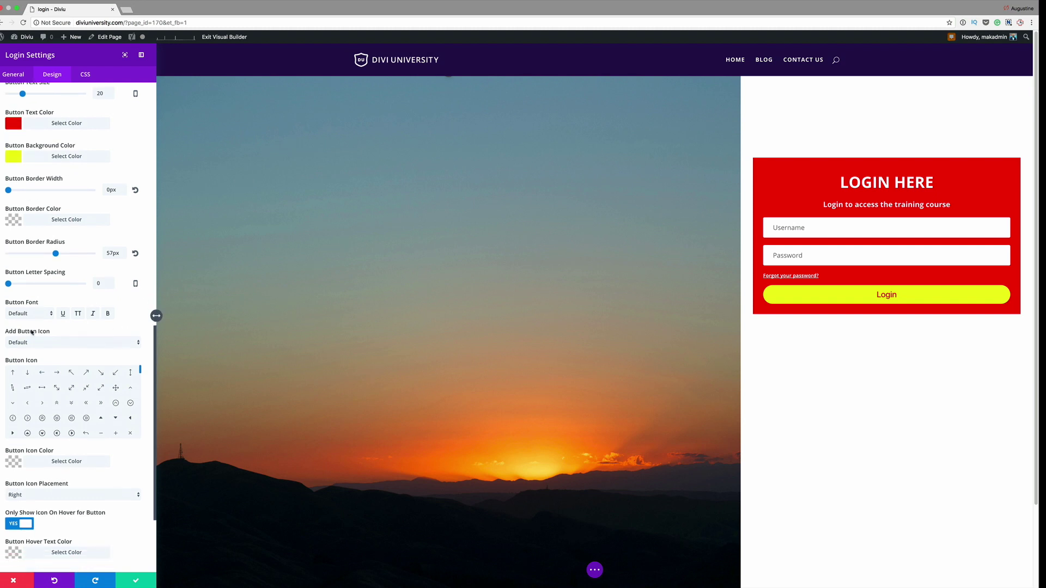
- Make the Login button text uppercase and bold with 2px letter spacing, and set its button icon option to No
click(79, 315)
scroll(53, 341, down, 1)
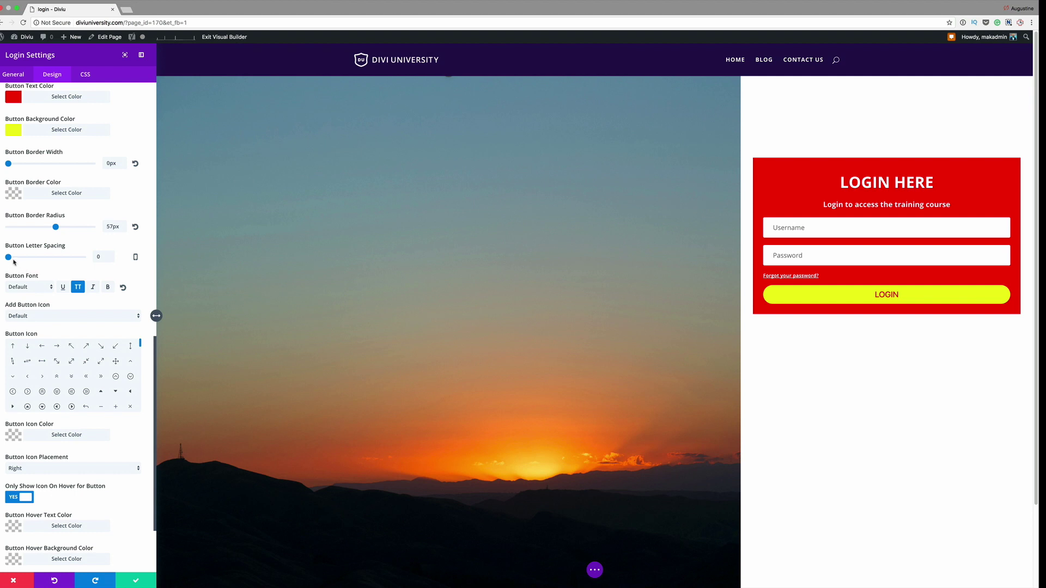
drag(9, 260, 10, 260)
click(108, 287)
click(50, 316)
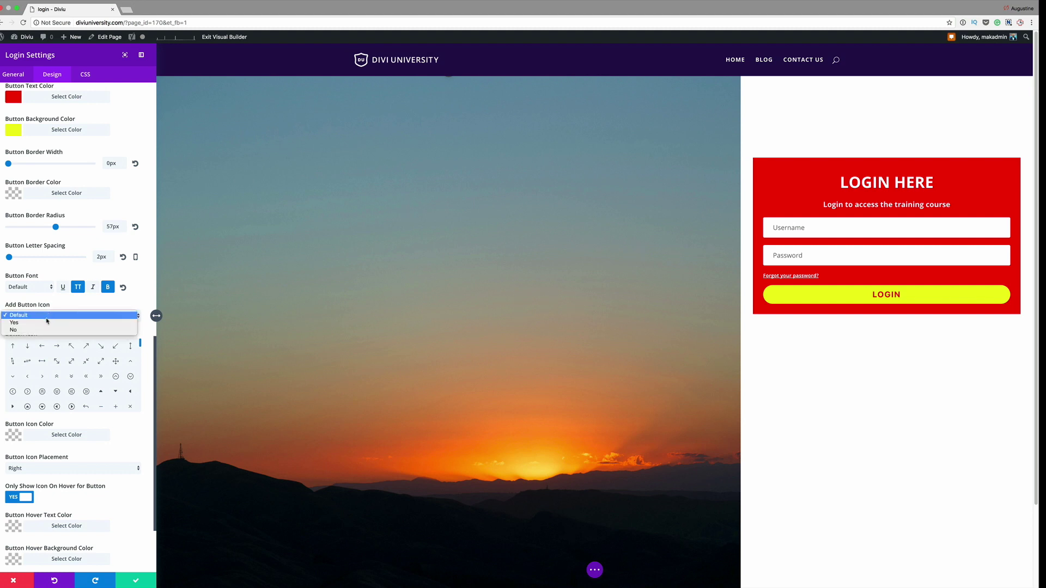
click(46, 329)
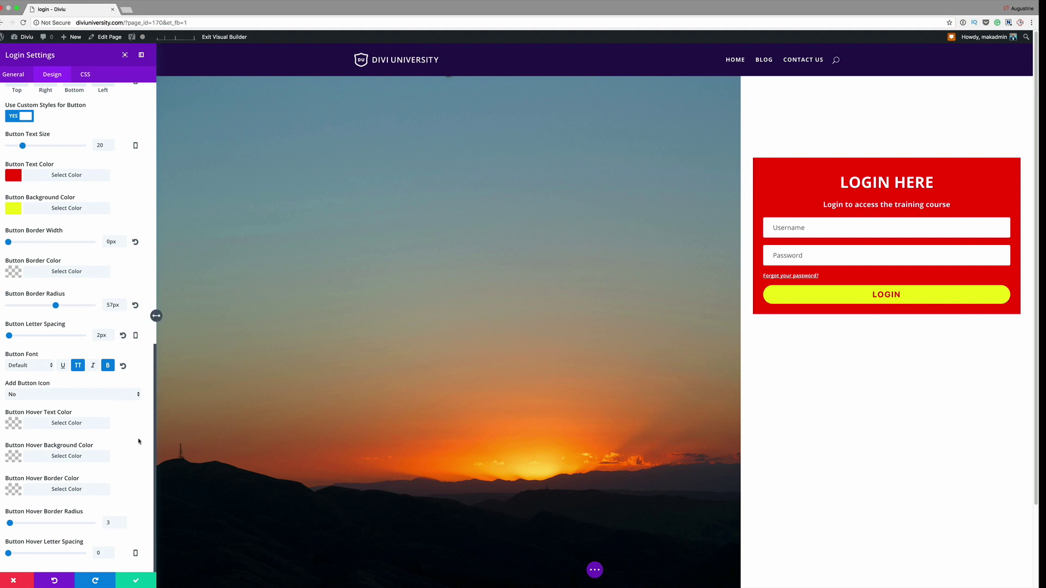
- Give the Login button a yellow #edf000 hover border color and a 0px hover border radius
click(66, 489)
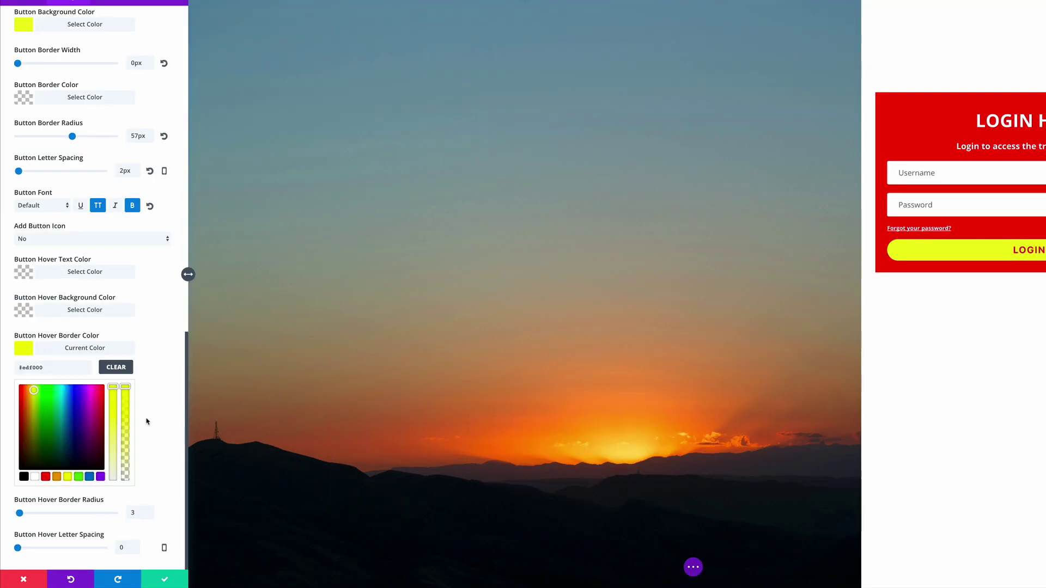
click(142, 512)
key(BackSpace)
text(0)
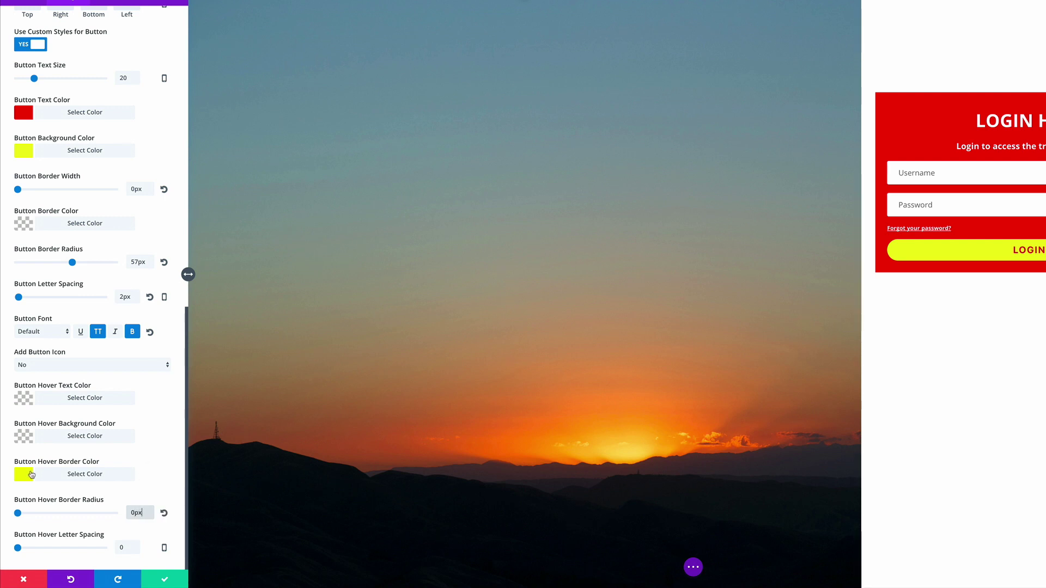
- Set the Login button's hover background to yellow #edf000 and its hover border radius to 40px, and save the module settings
click(23, 438)
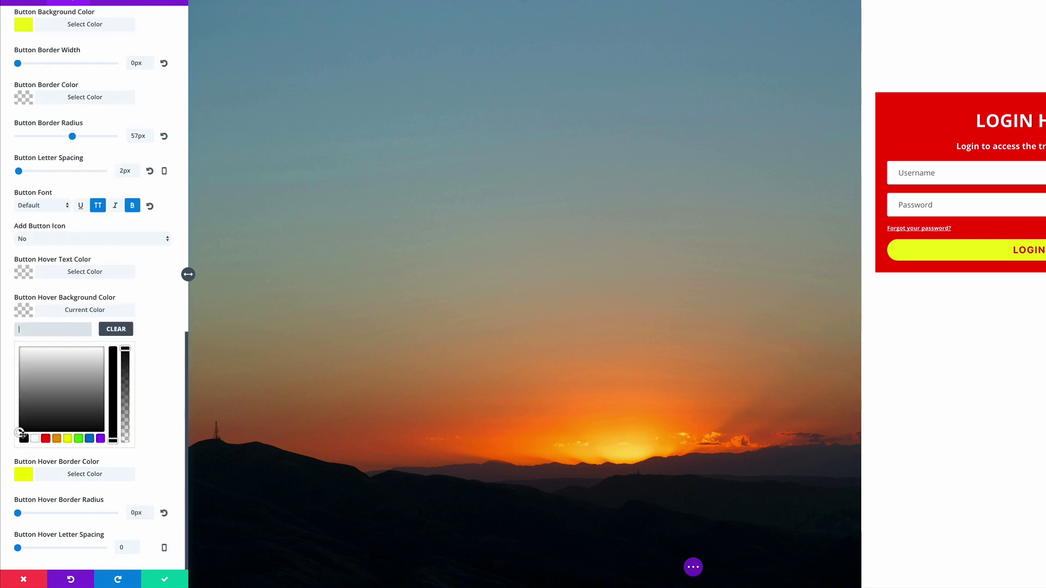
click(68, 438)
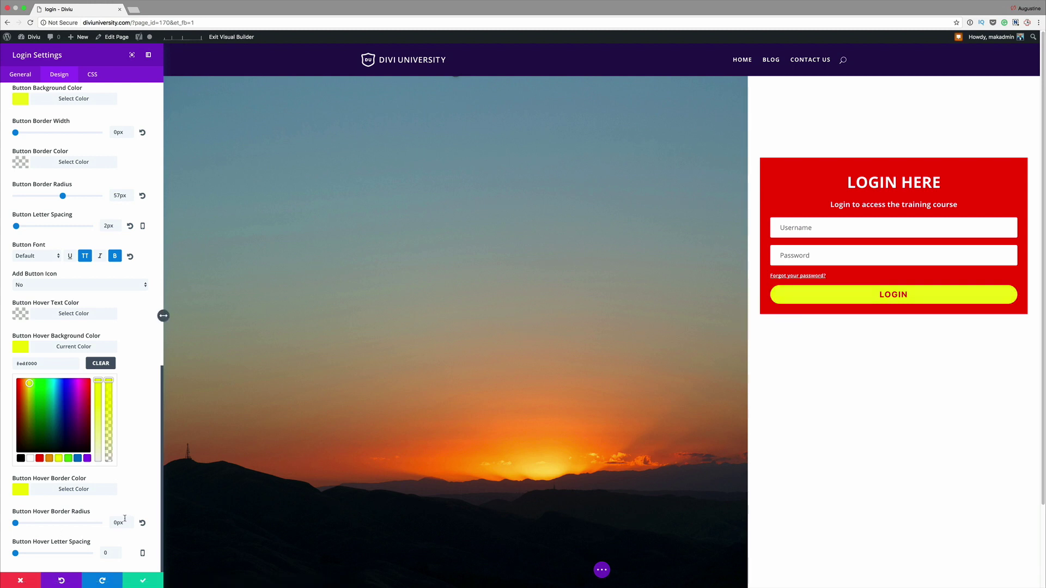
drag(15, 523, 49, 525)
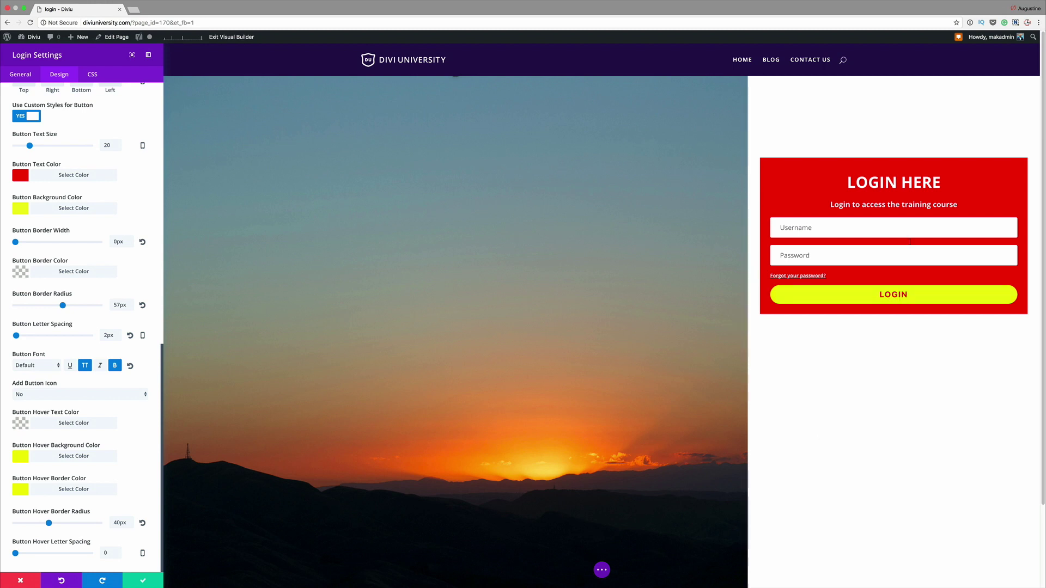
click(143, 581)
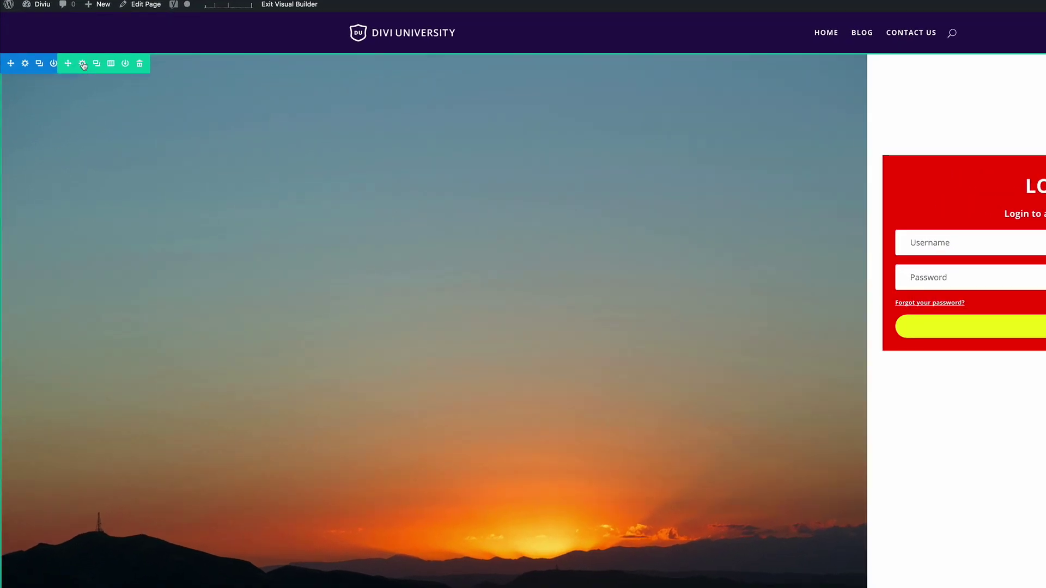
- Set the background color of the row holding the image and login columns to red #e02b20 and save the row settings
click(65, 84)
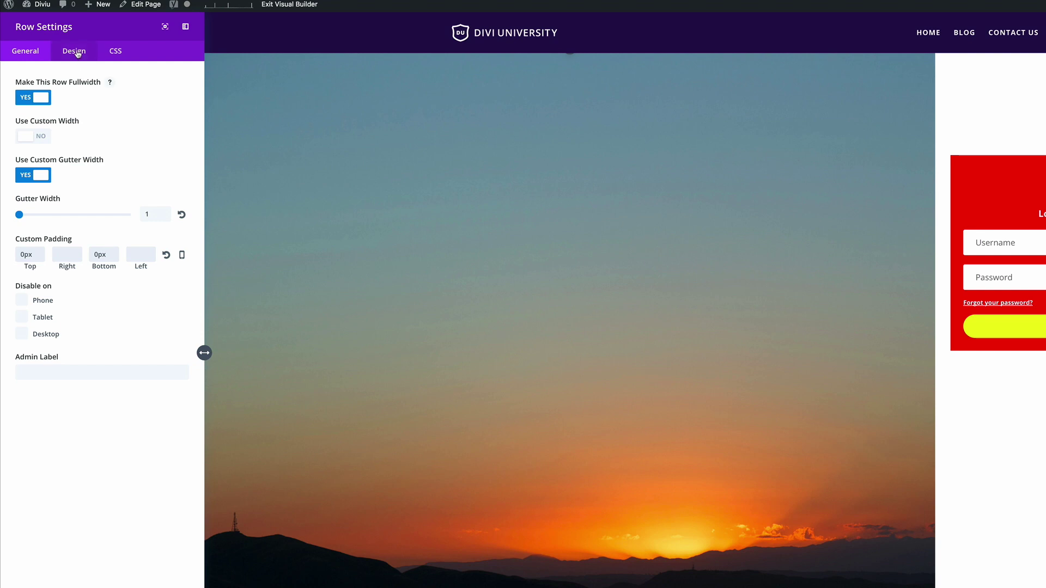
click(78, 52)
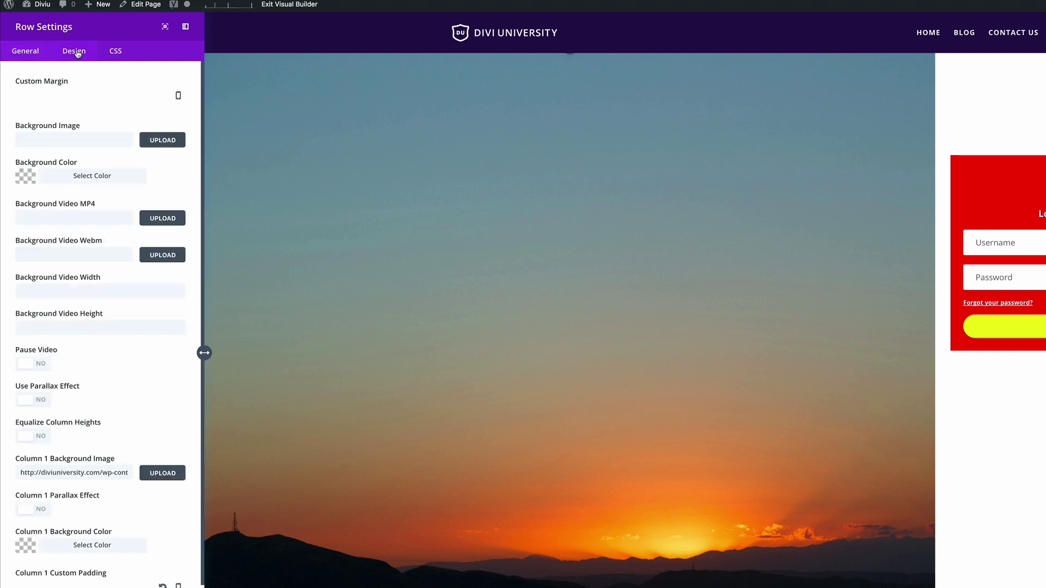
click(27, 179)
click(50, 316)
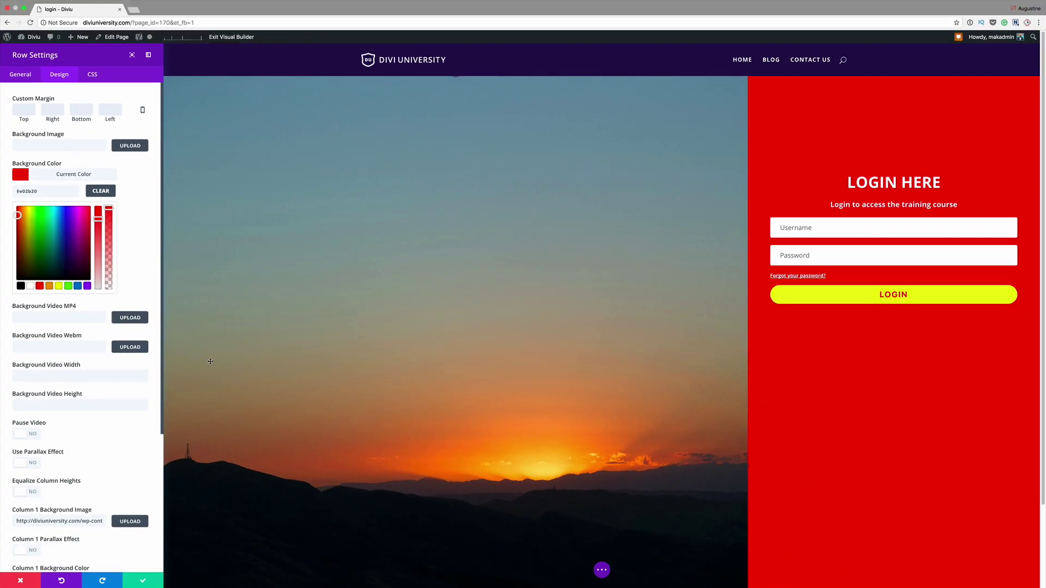
click(144, 581)
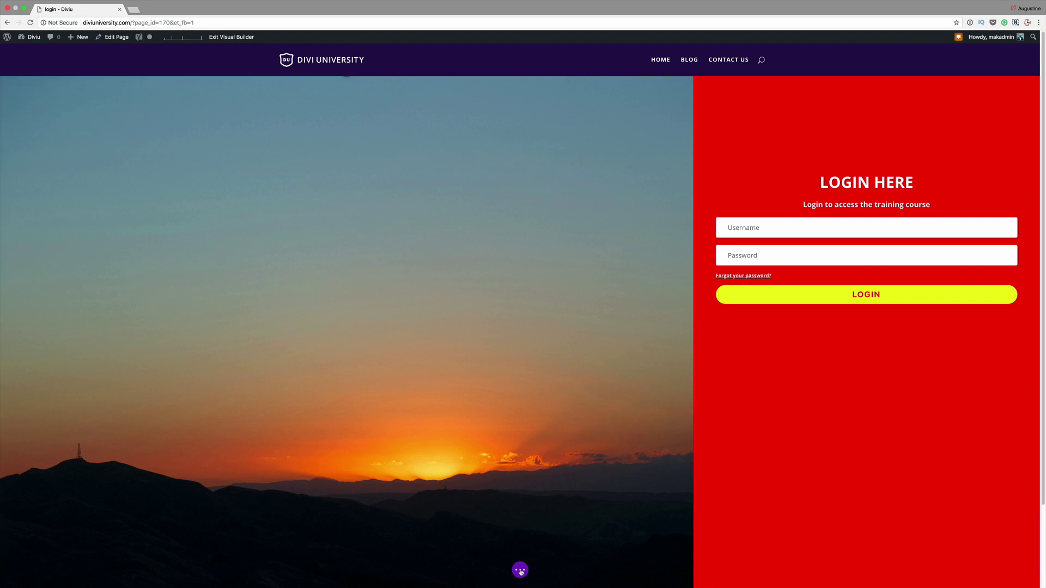
- Publish the login page and exit the Visual Builder
click(520, 570)
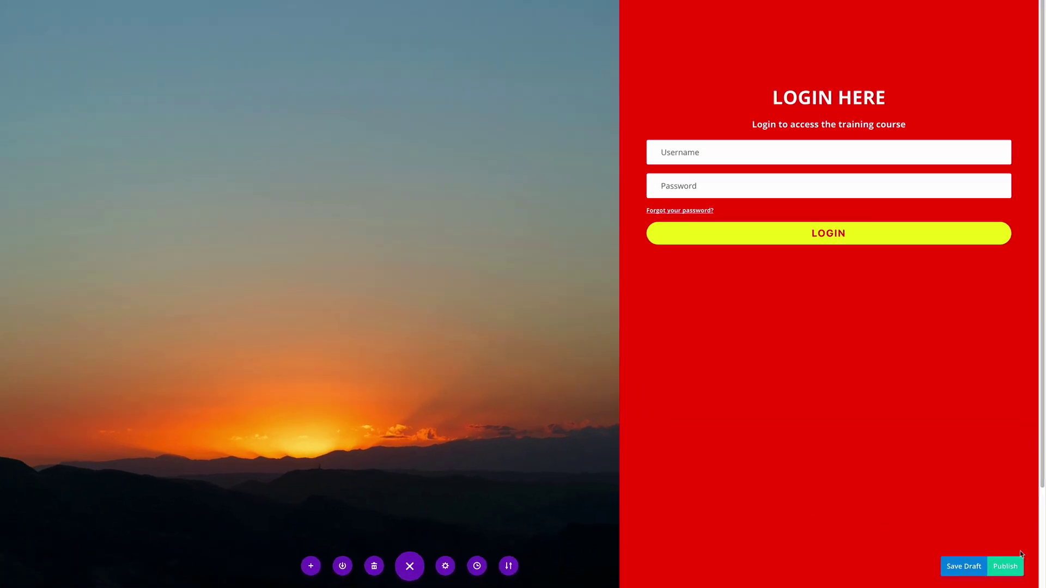
click(1005, 567)
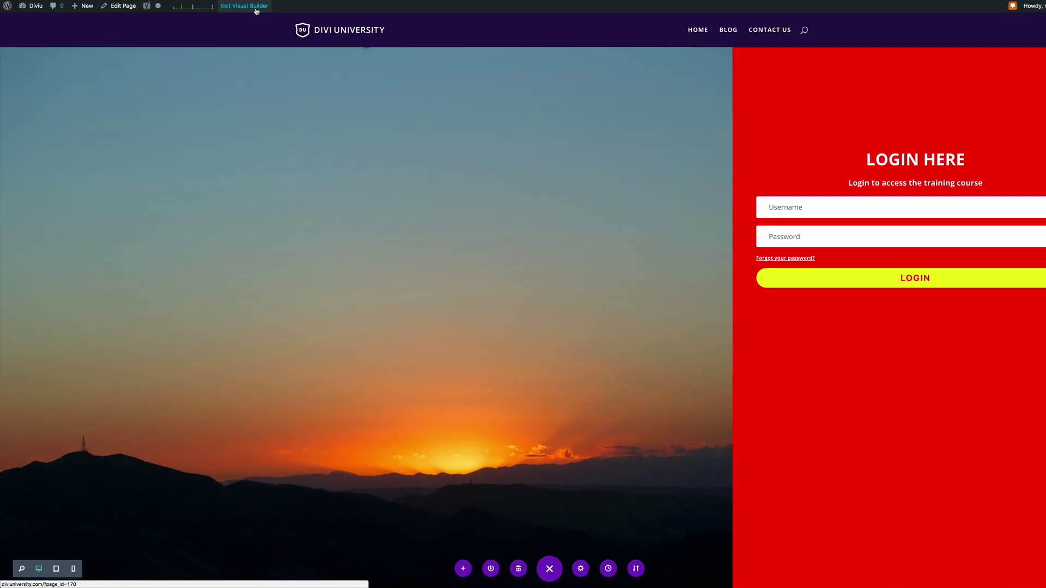
click(255, 7)
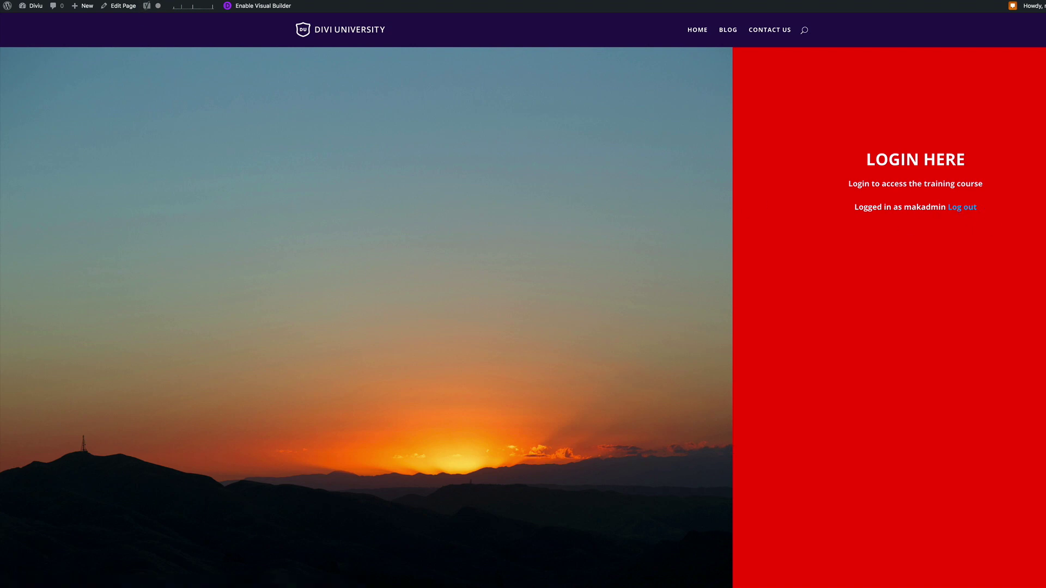
- Copy the published page's address and load diviuniversity.com/login/ in a new incognito window to view it logged out
key(super+l)
key(super+c)
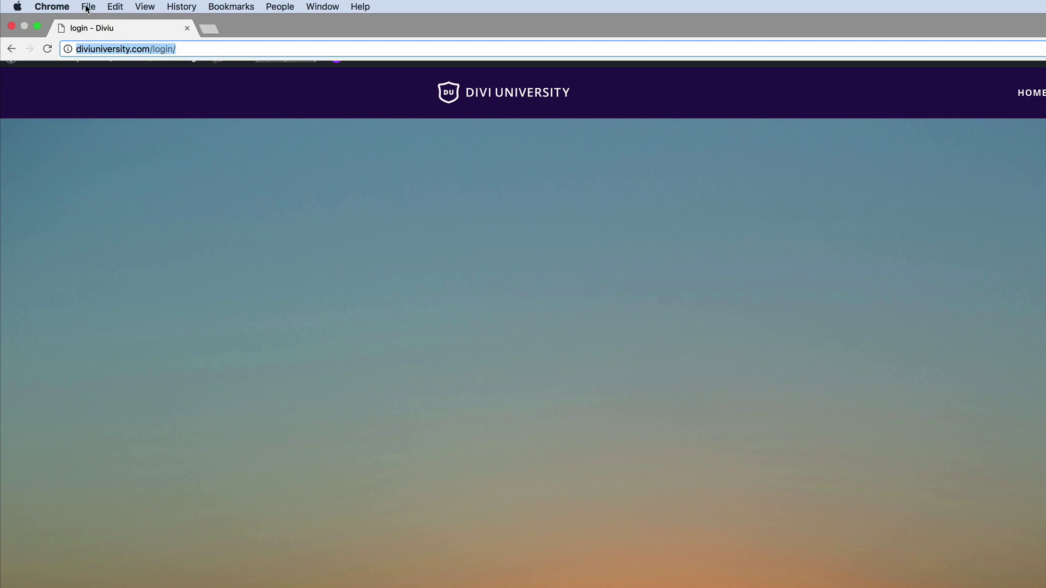
click(87, 8)
click(122, 92)
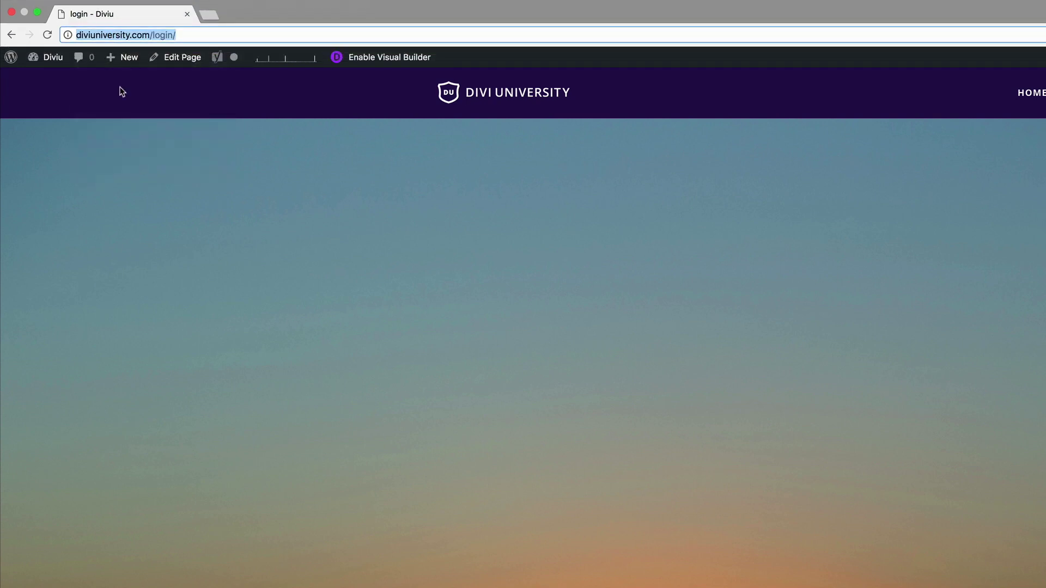
key(super+v)
key(Return)
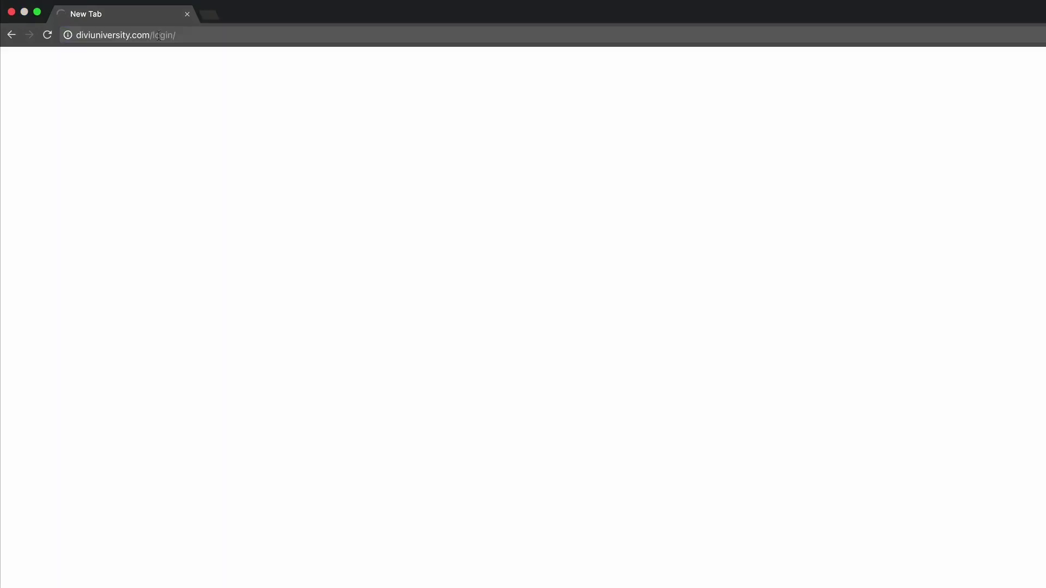